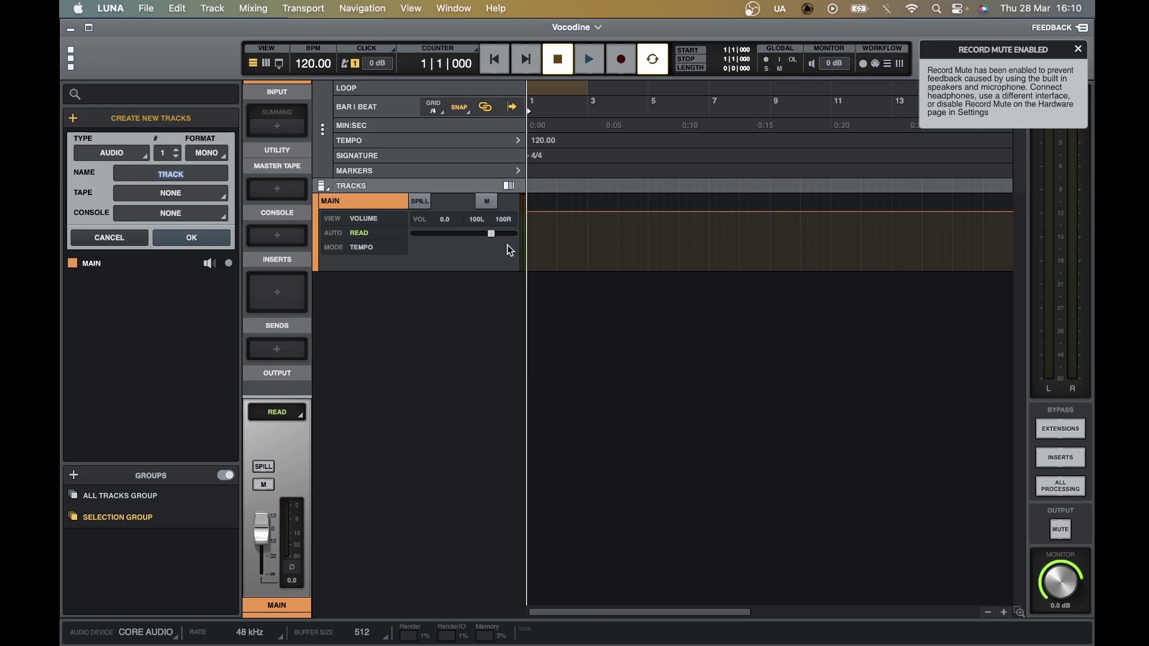
- Close the Record Mute Enabled popup to reveal the empty Vocodine session with MAIN
click(1079, 50)
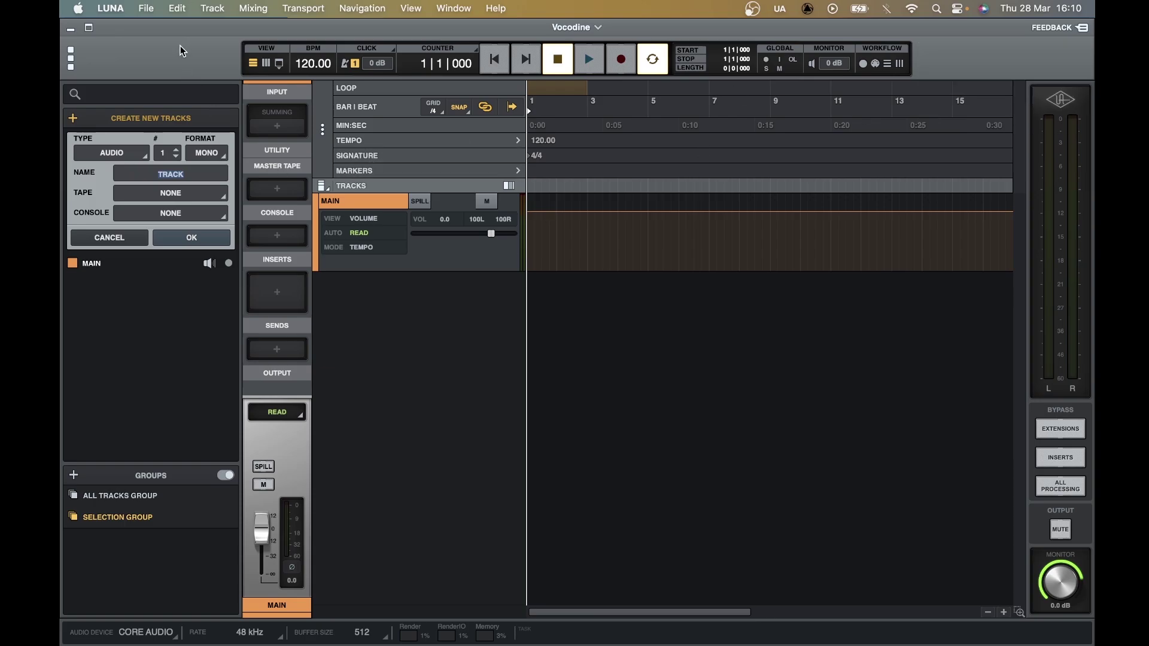
- Make Rubix24 the active audio device and view its I/O channels IN1–IN2 and OUT1–OUT4
click(146, 8)
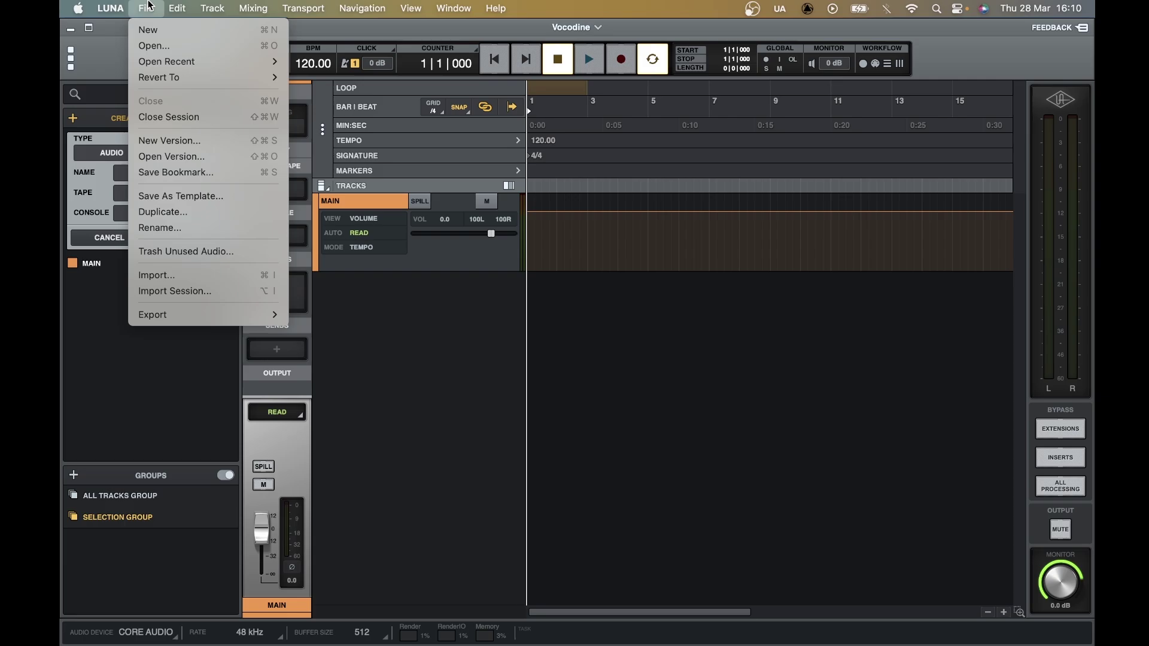
click(132, 71)
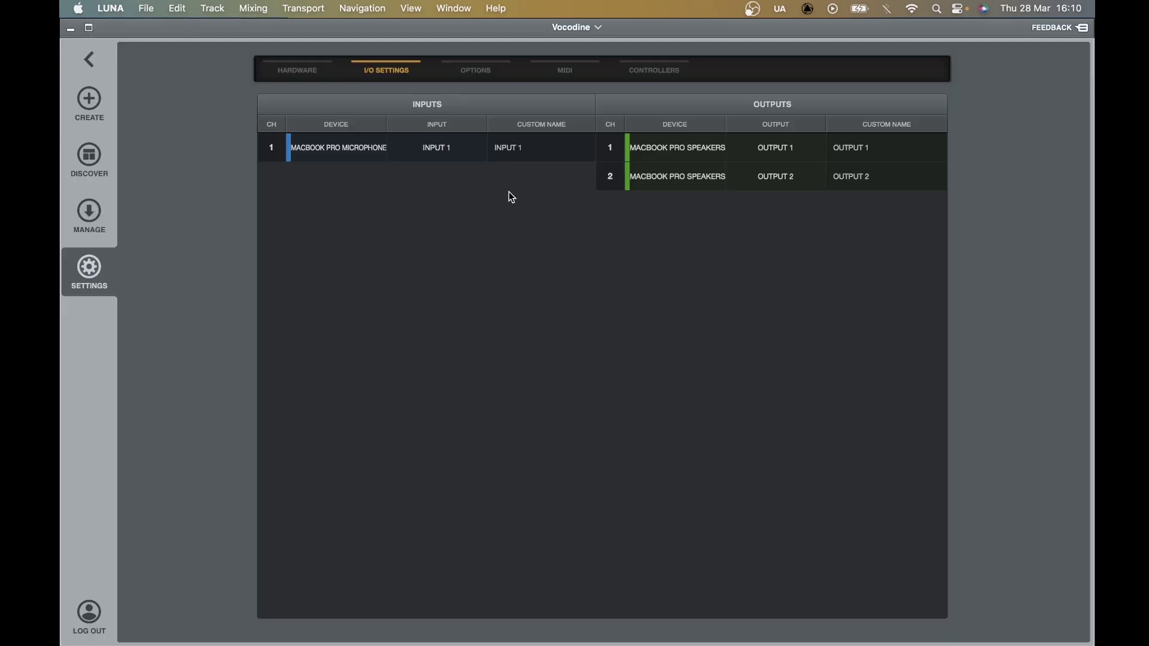
click(317, 76)
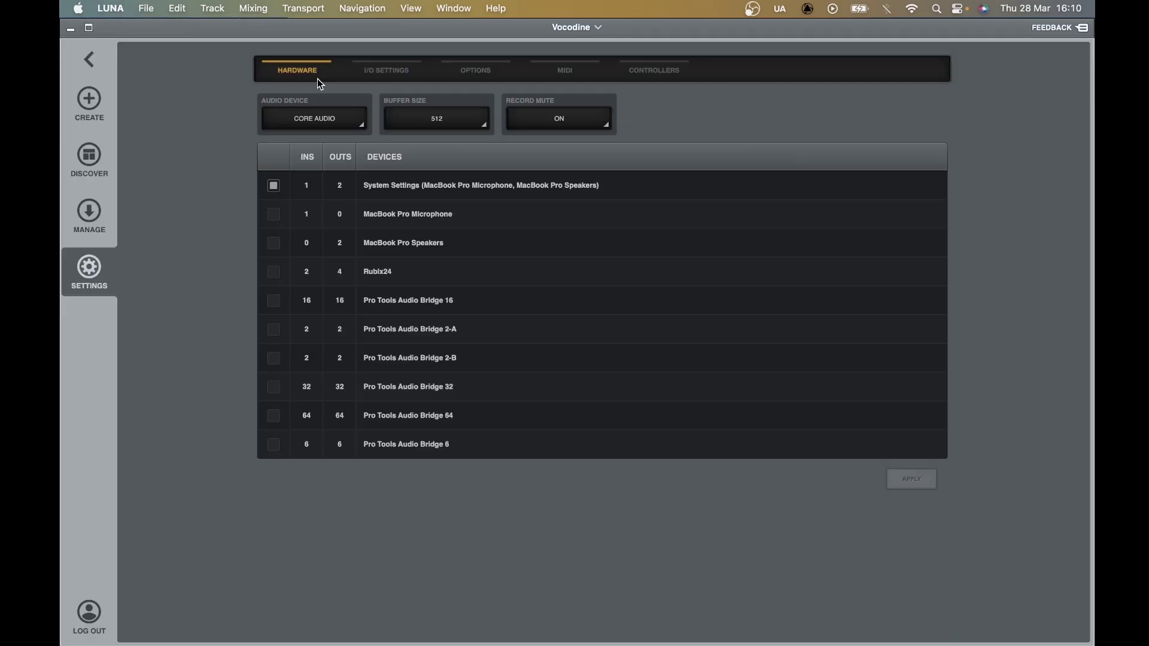
click(277, 273)
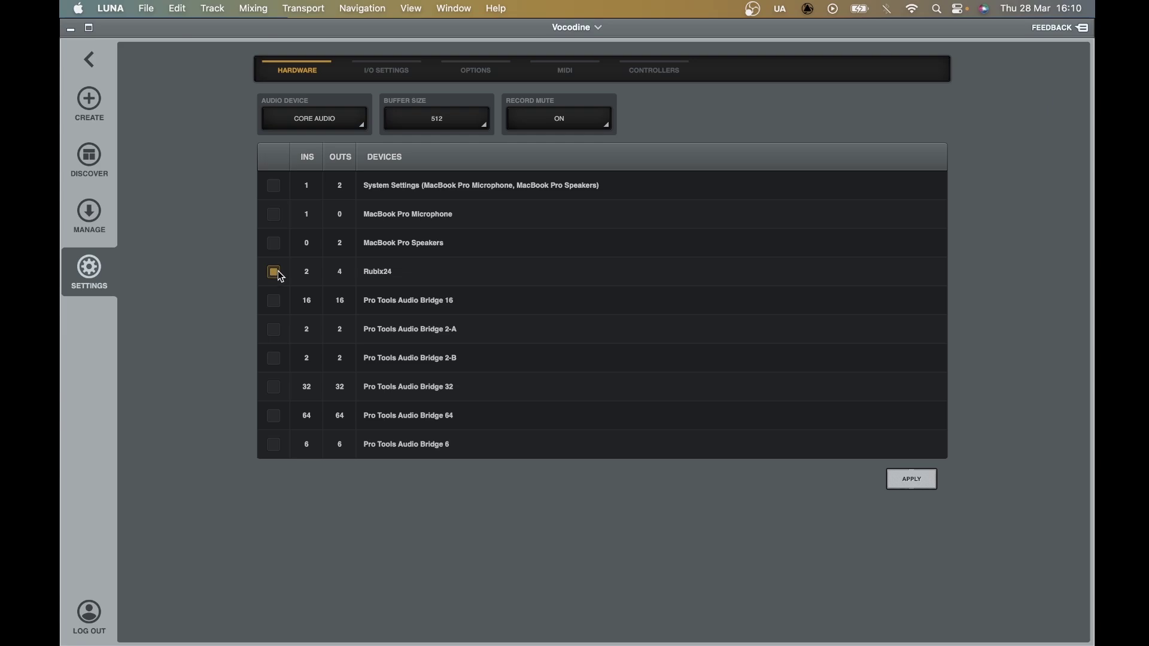
click(922, 486)
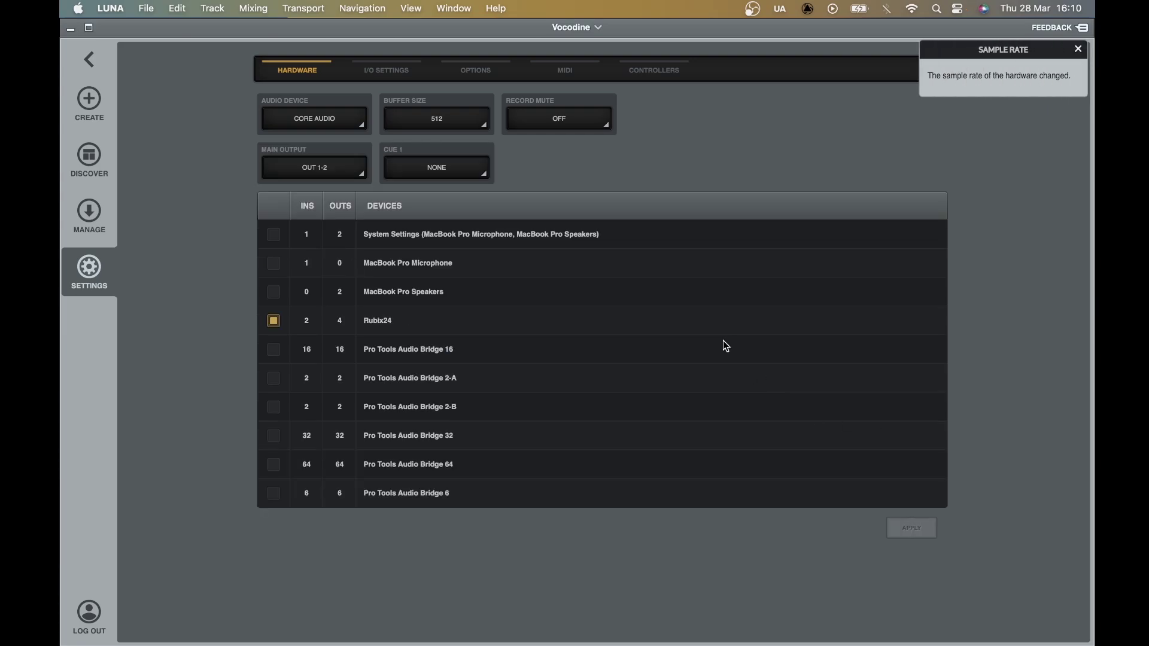
click(401, 70)
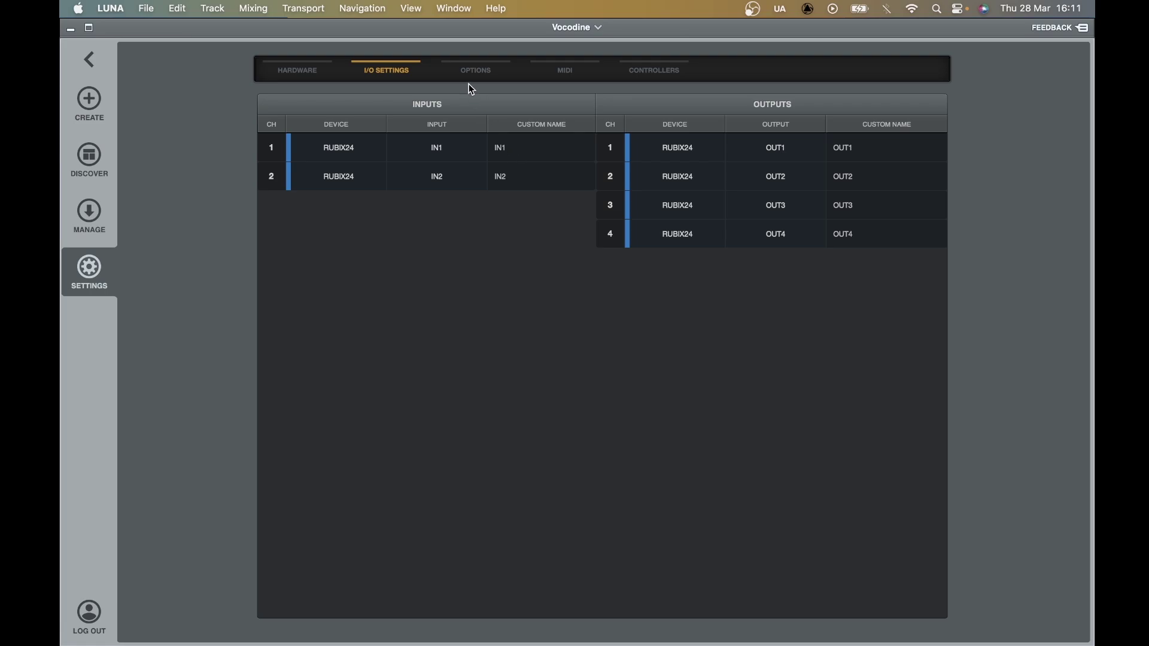
- Try MIDI clock output to Rubix24, turn it back off, and review the hardware and I/O pages
click(566, 71)
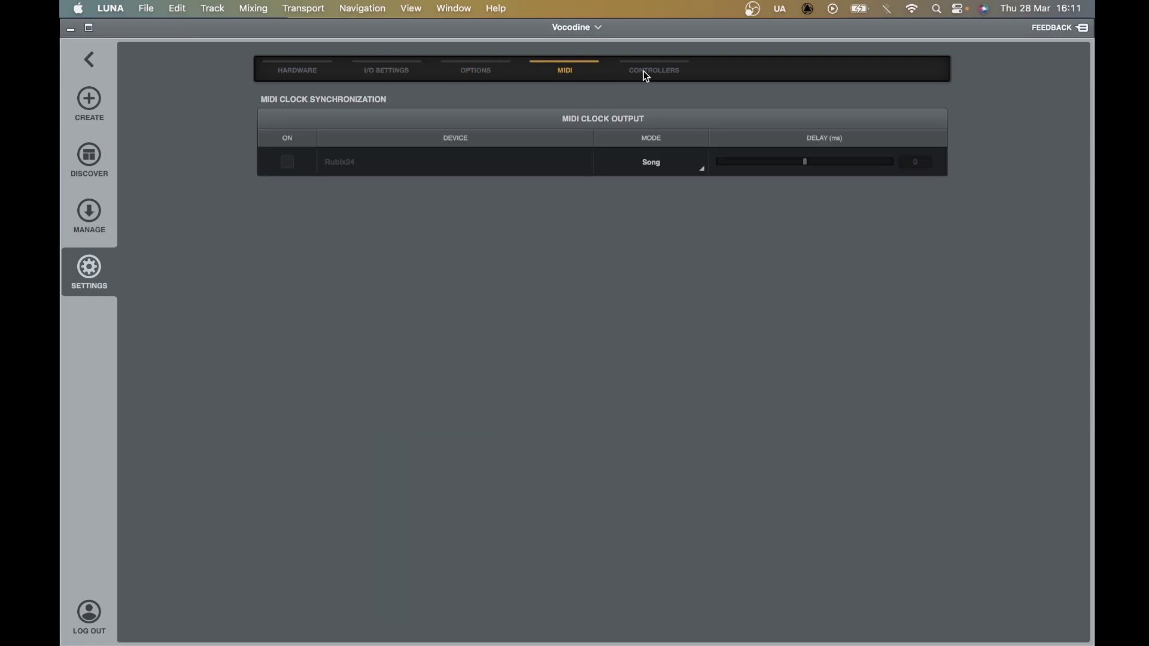
click(288, 161)
click(287, 161)
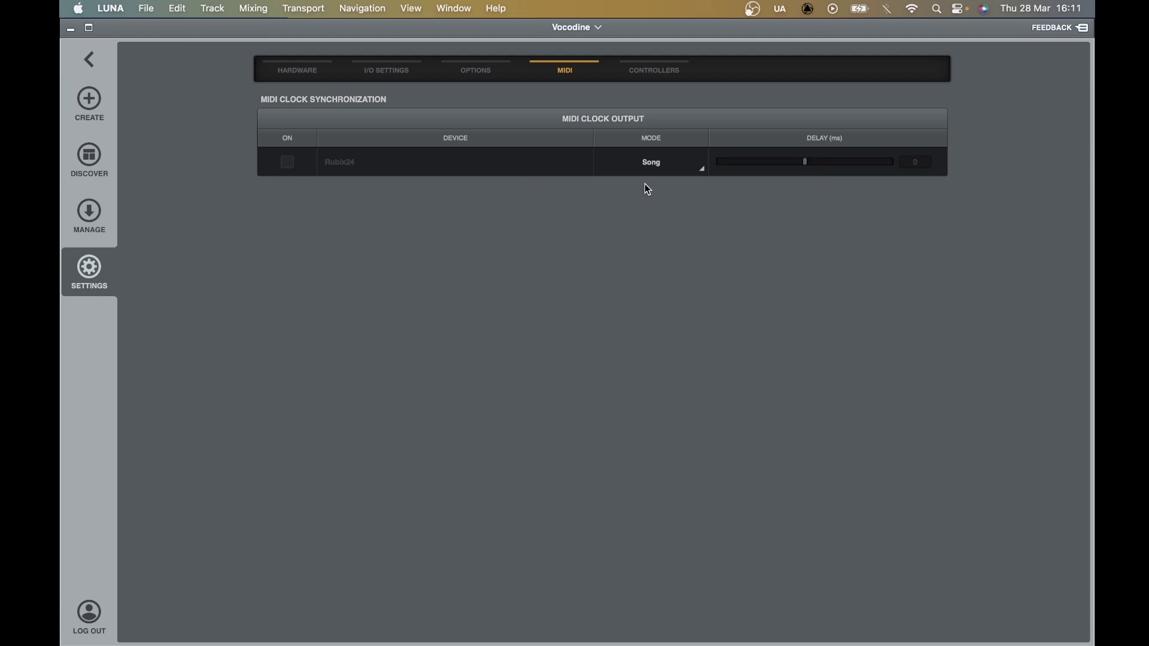
click(654, 73)
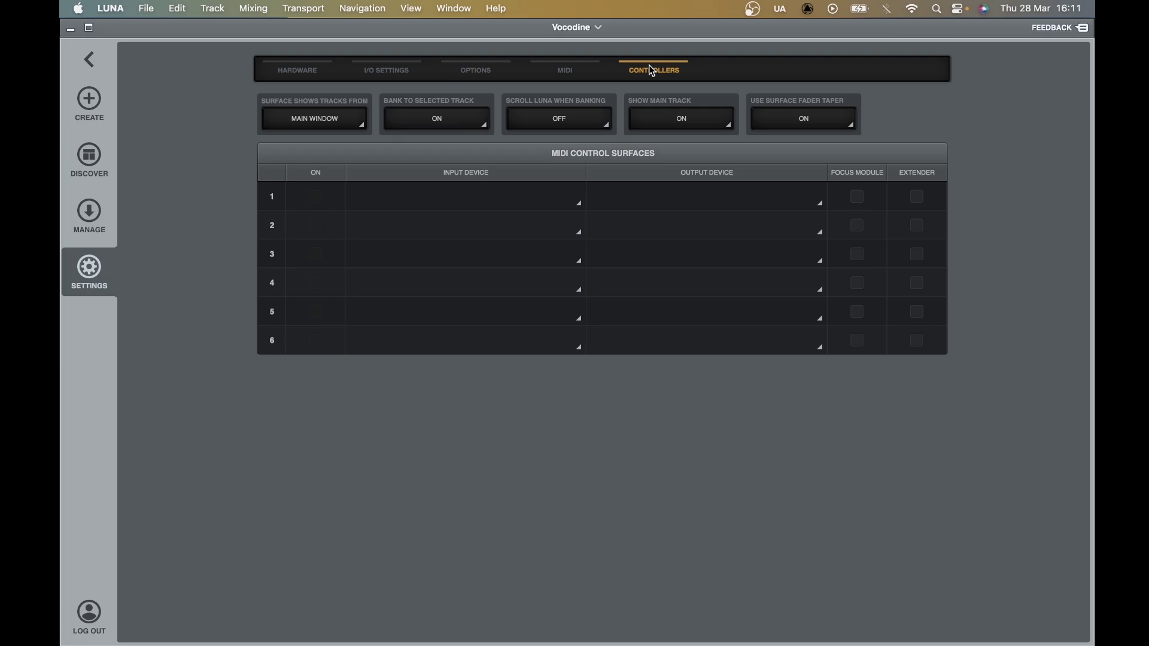
click(333, 71)
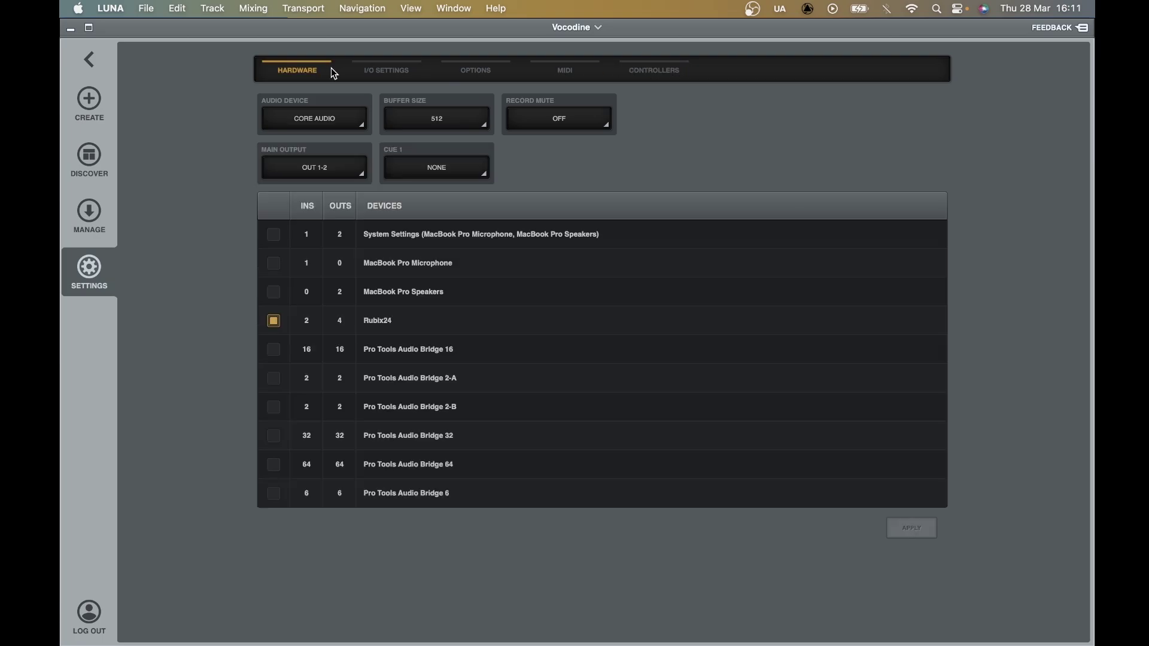
click(365, 72)
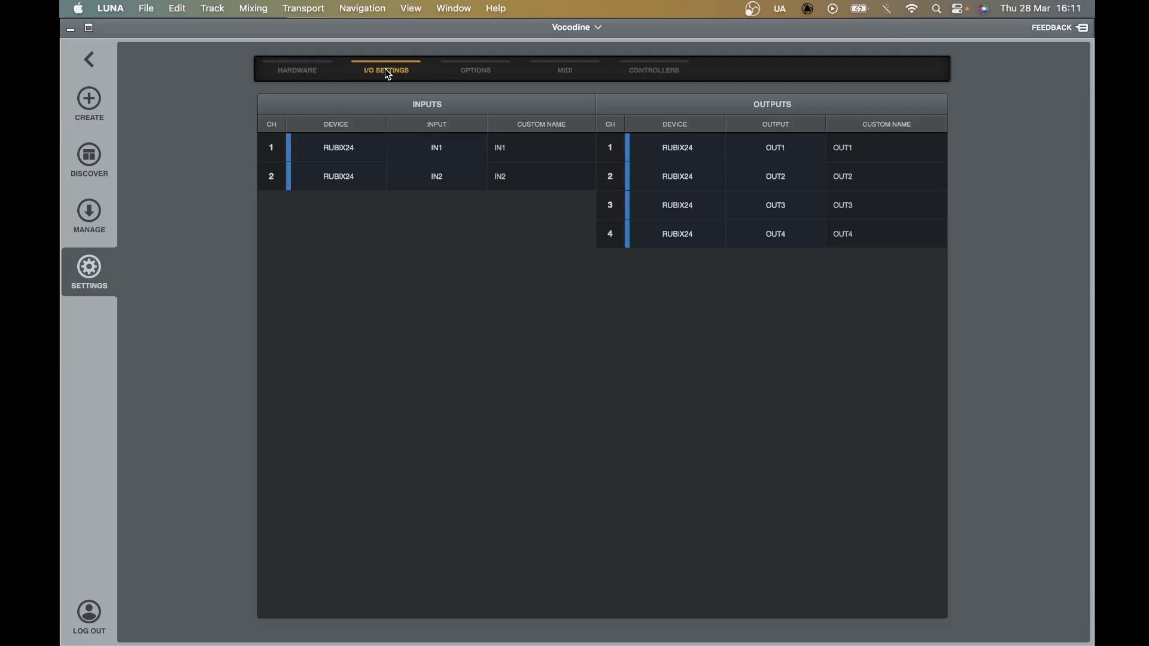
- Set Rubix24 as control surface 1's input device, leaving its output device unset
click(650, 76)
click(479, 199)
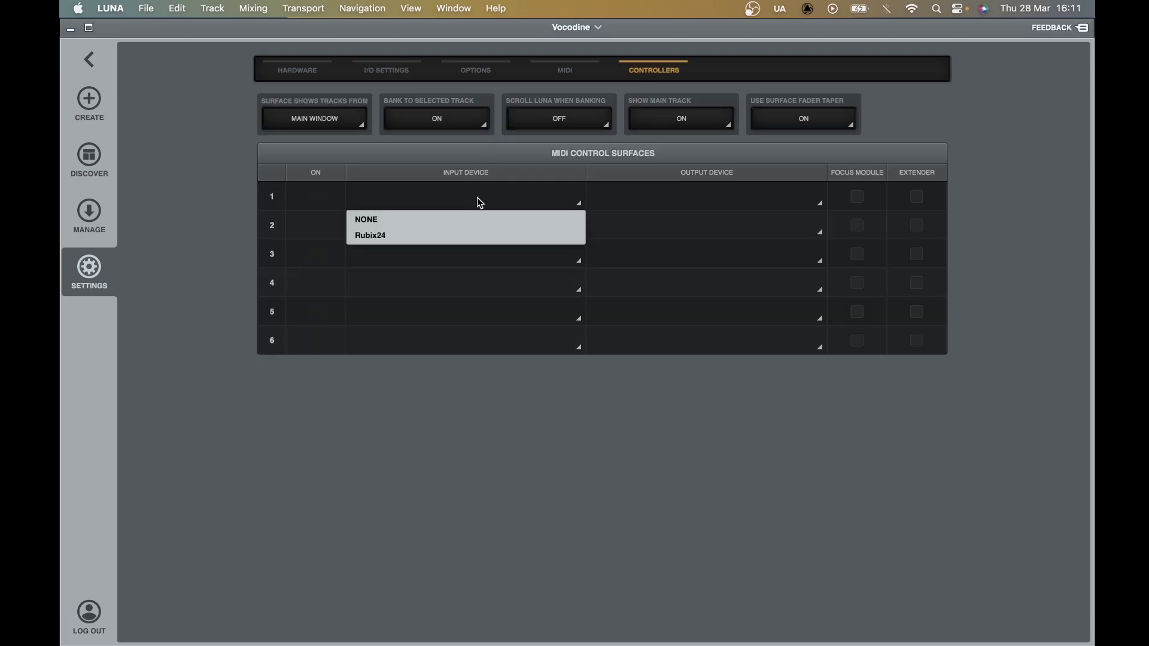
click(458, 236)
click(645, 199)
click(647, 202)
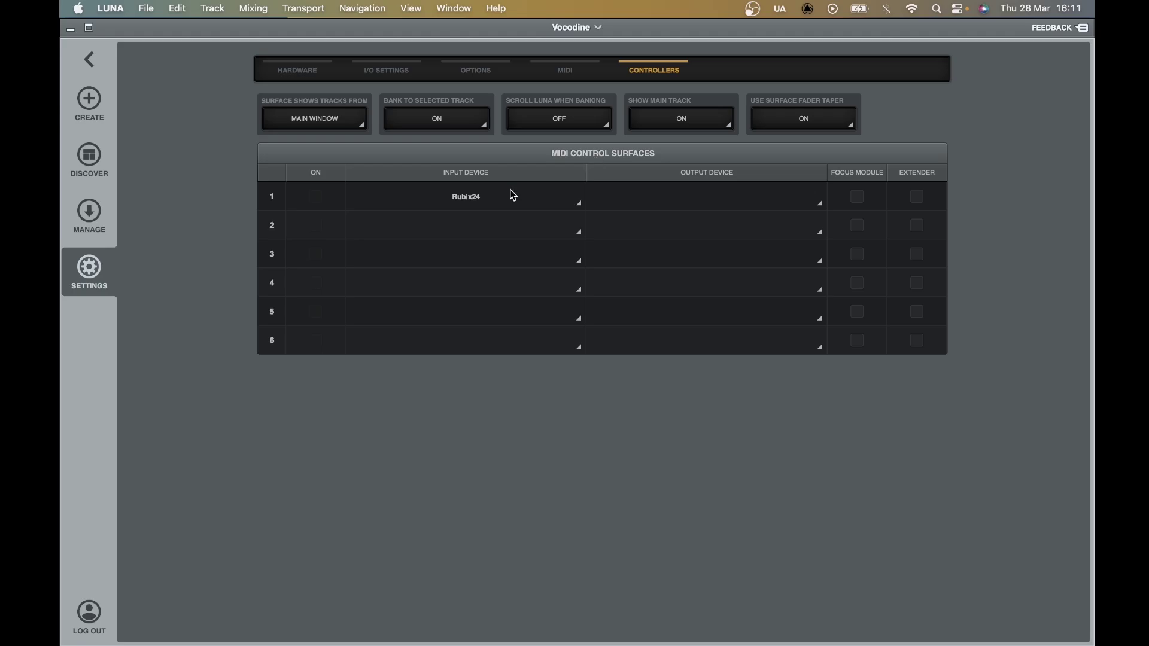
- Back in the session, add a new STEREO audio track named TRACK with input IN 1-2
click(91, 61)
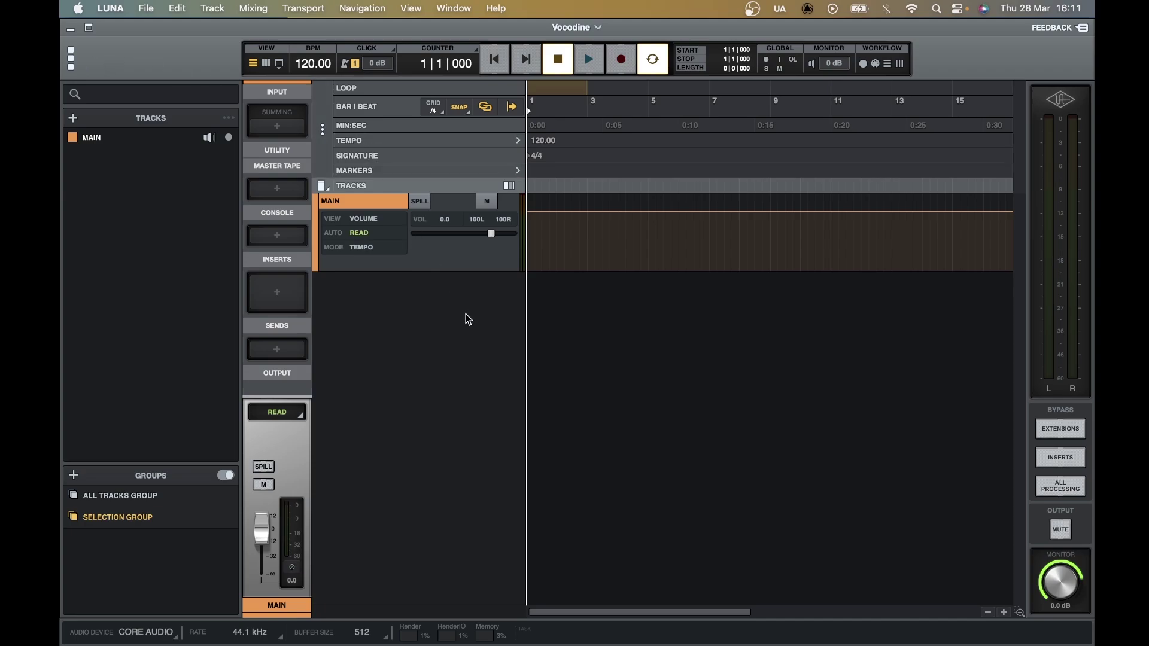
click(225, 7)
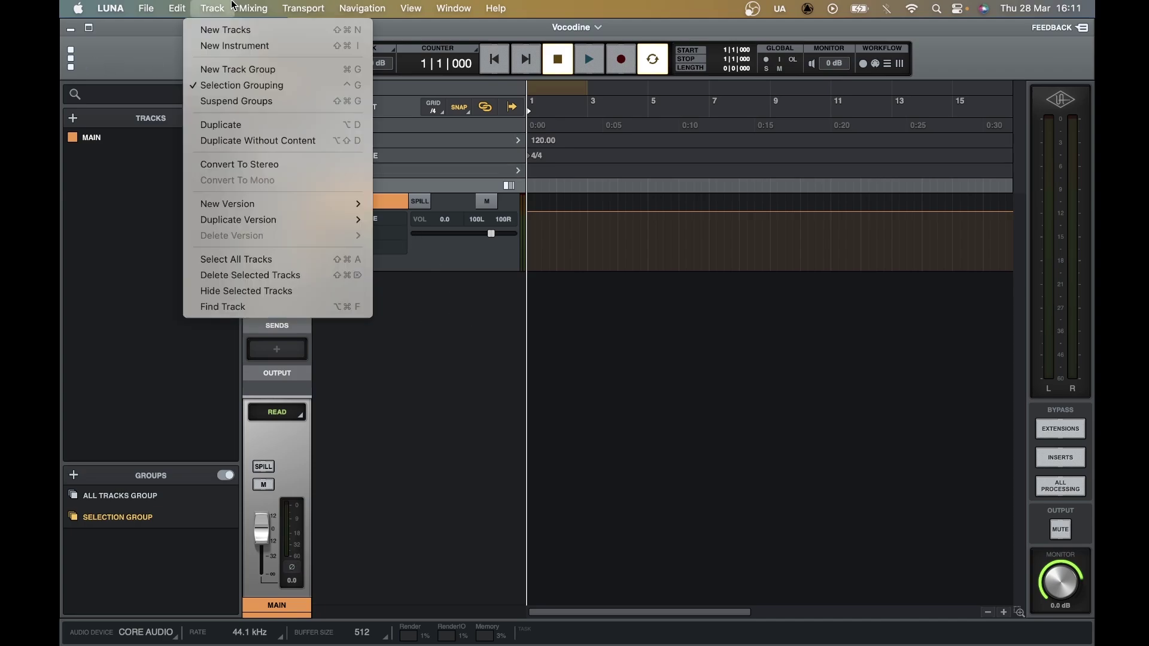
click(232, 31)
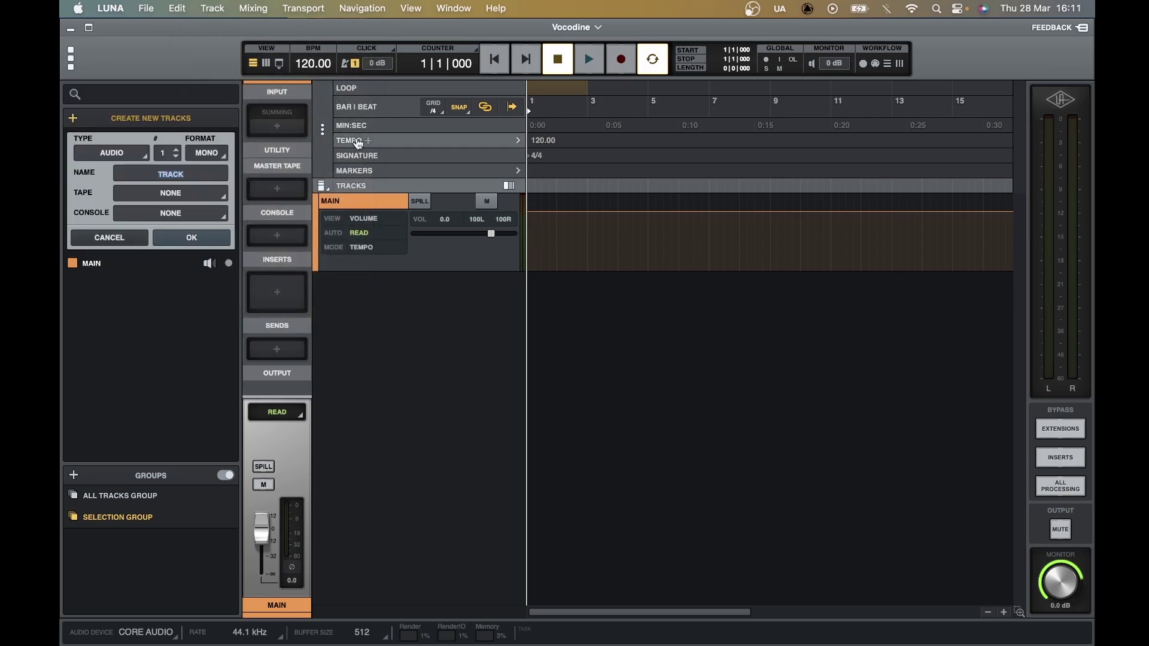
click(210, 156)
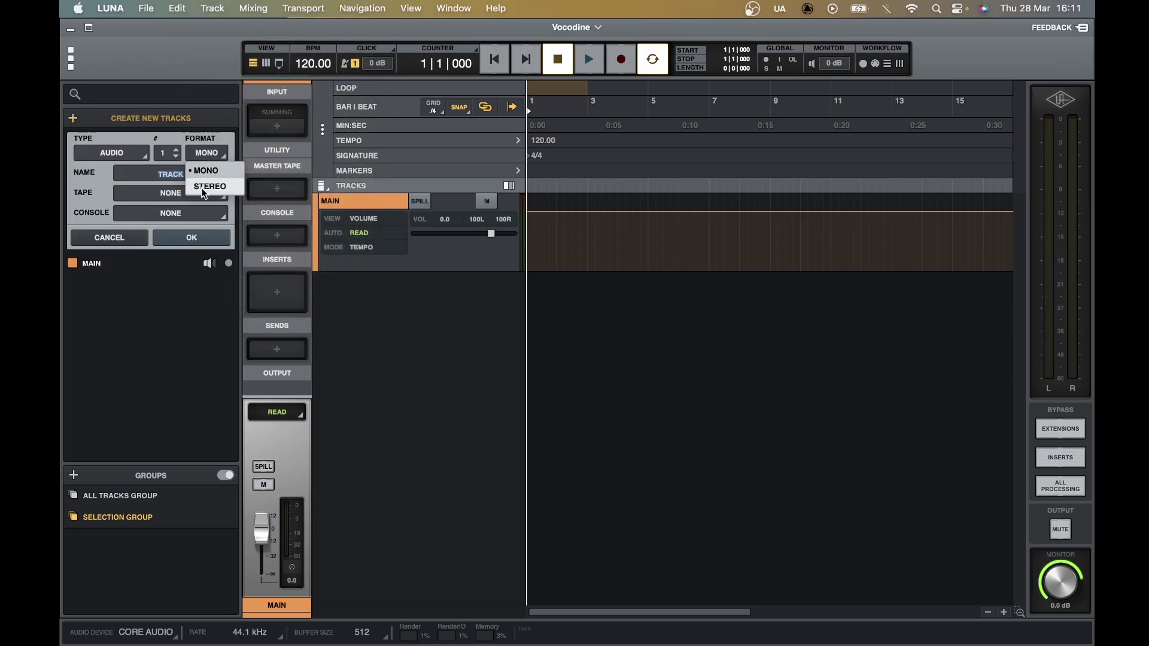
click(207, 187)
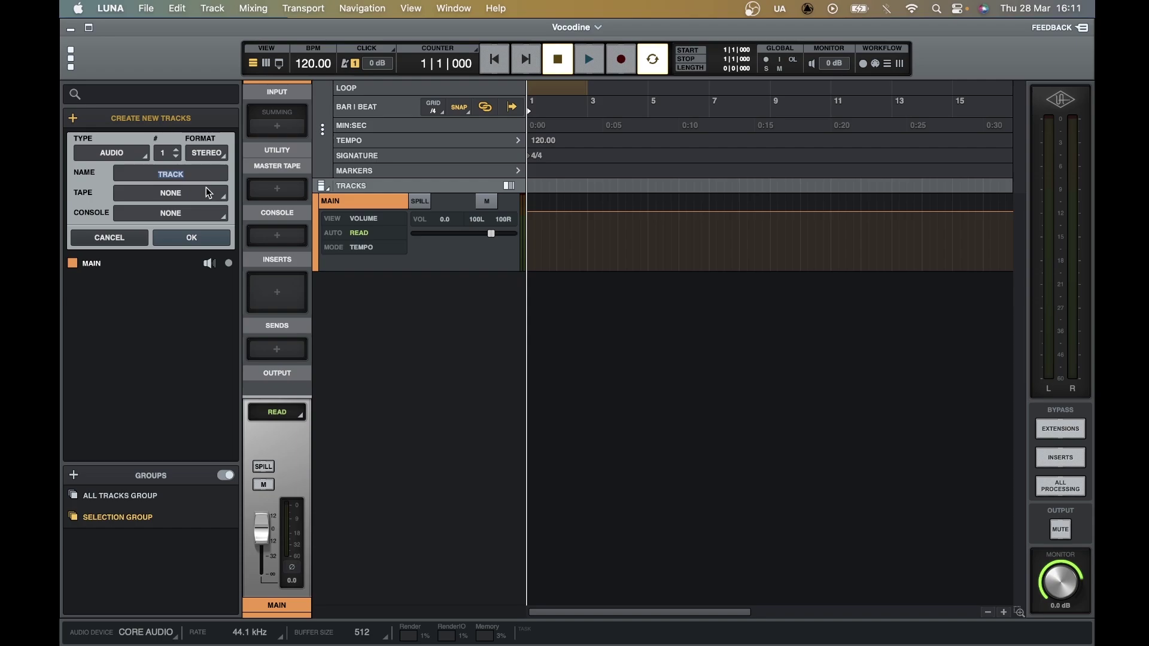
click(190, 238)
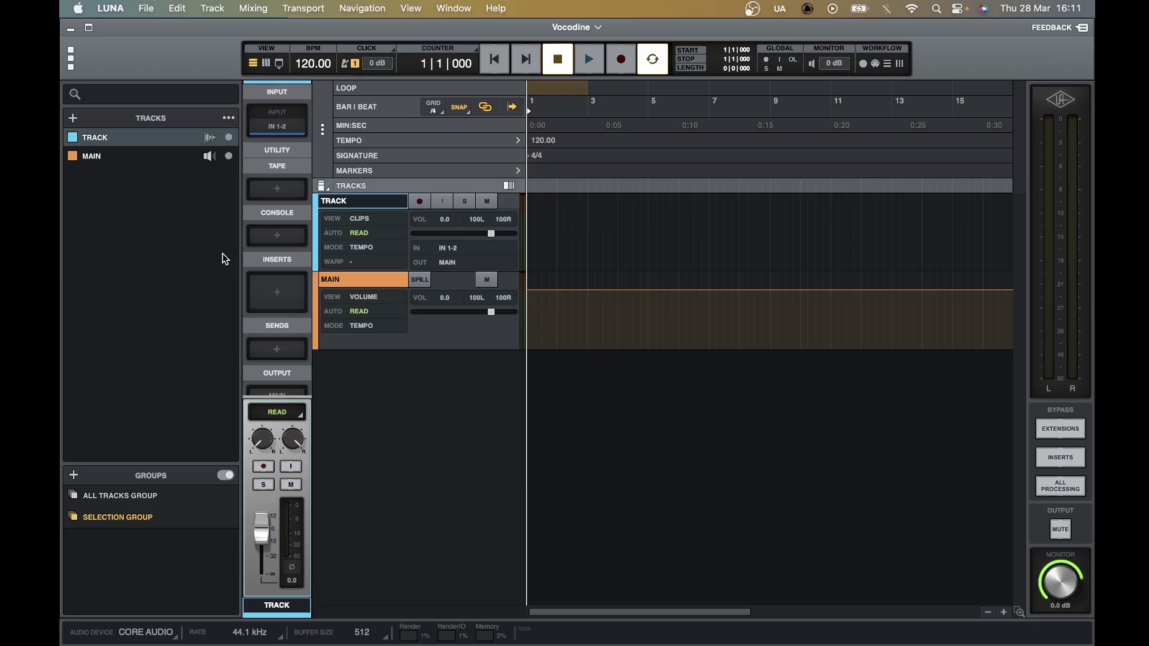
- Load Blezz Beats Vocodine into TRACK's first insert and show the track's IN 1-2 input routing
click(267, 292)
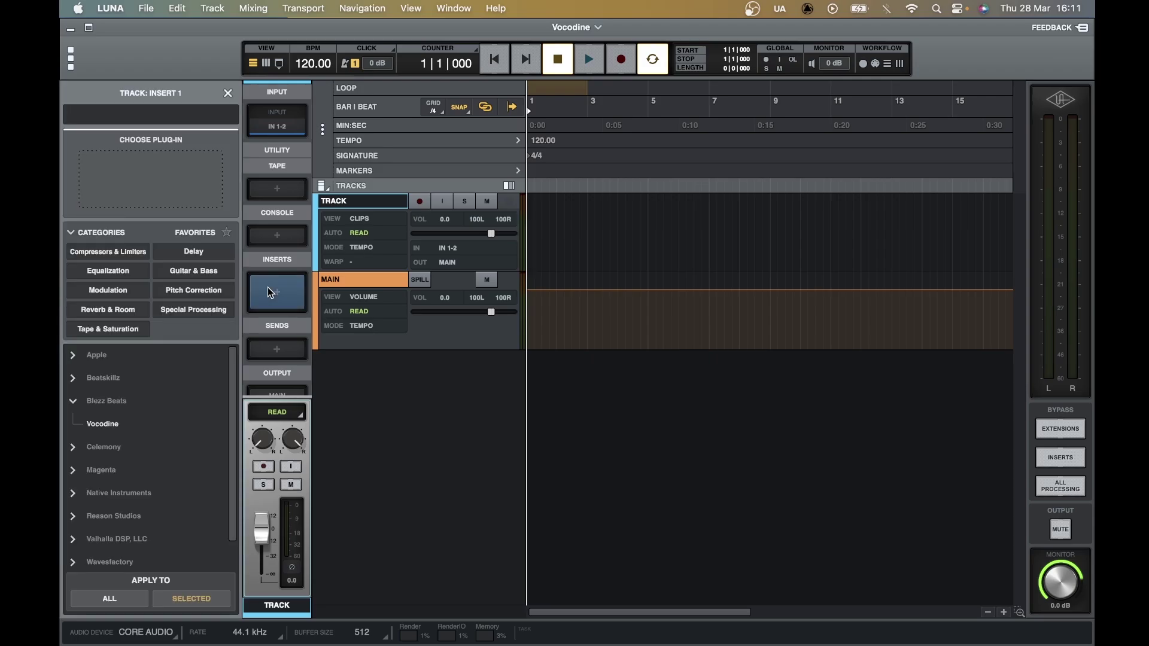
click(96, 424)
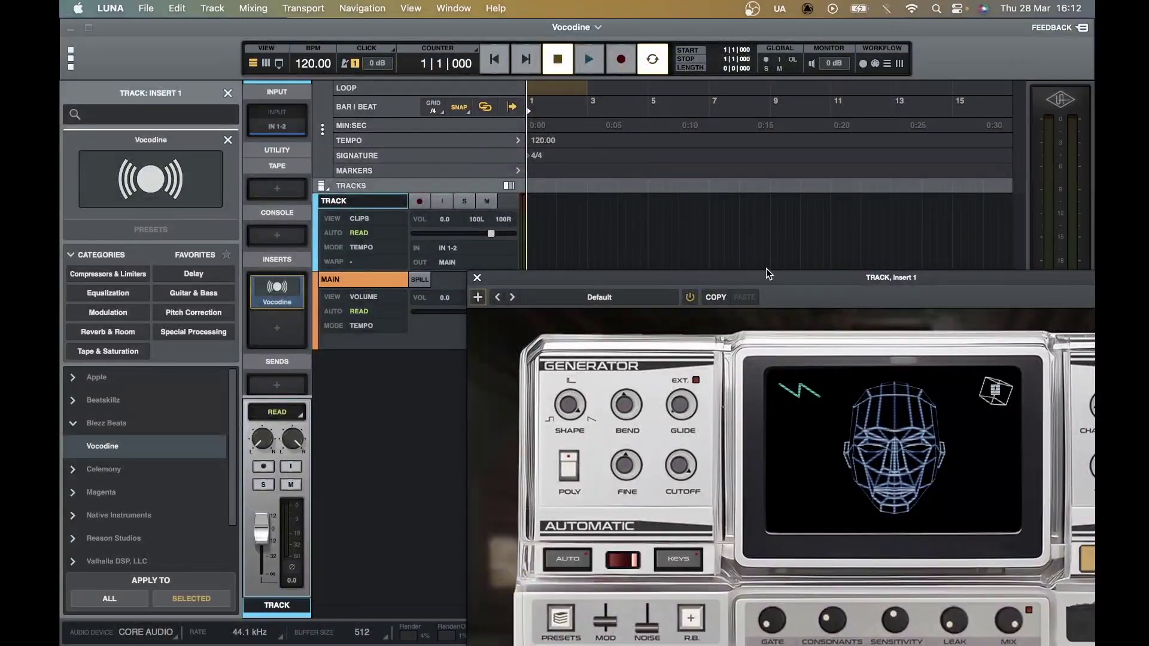
drag(766, 269, 448, 17)
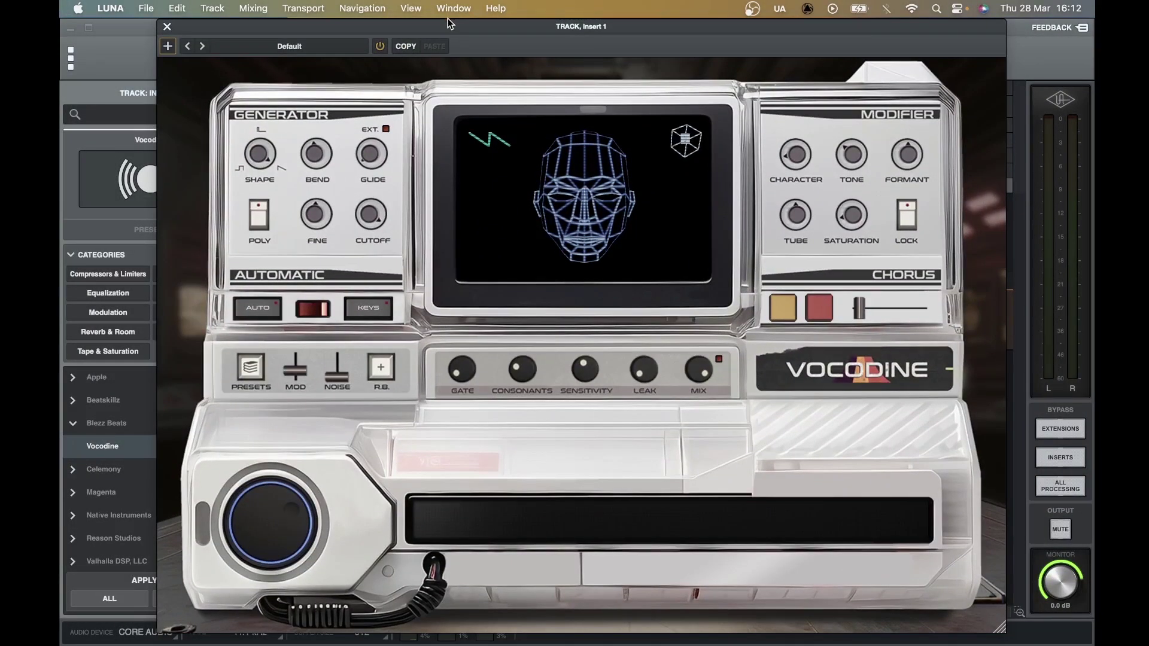
key(super+w)
click(295, 126)
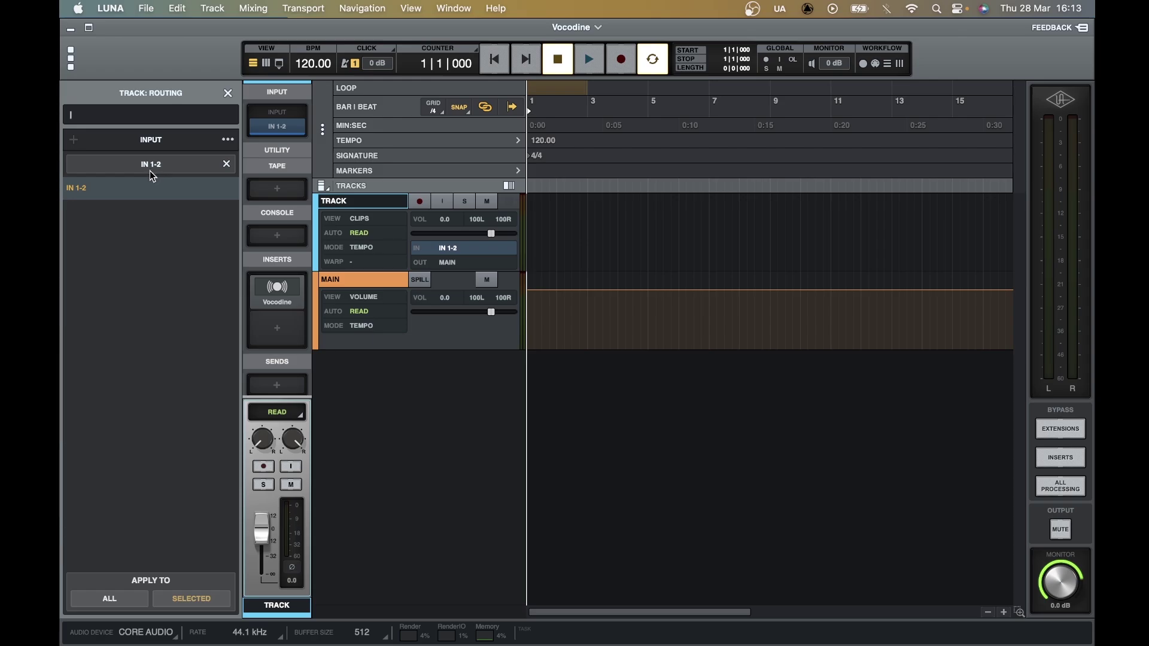
- Set Vocodine's tuning scale to D# MINOR from the scale presets list
click(226, 94)
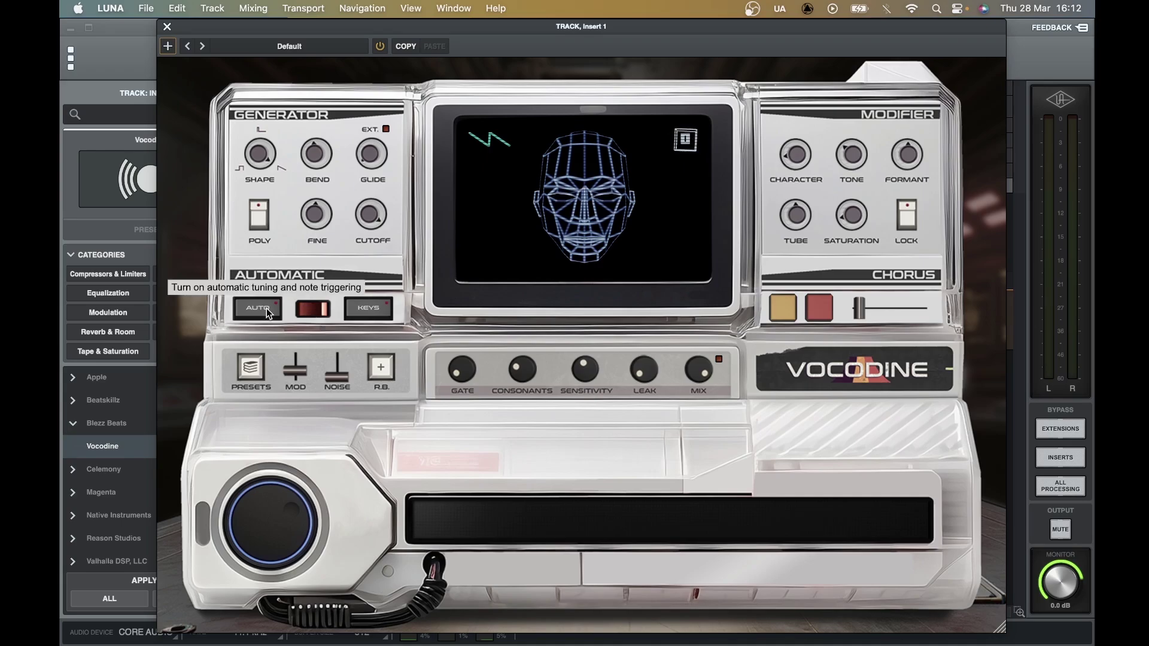
click(368, 310)
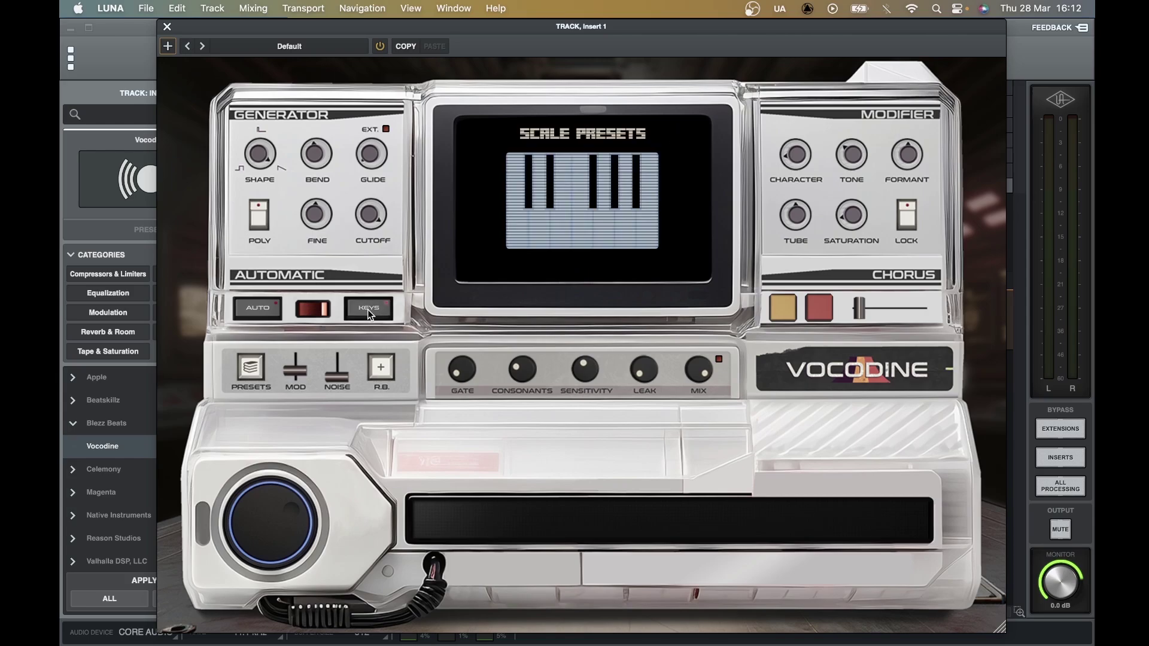
click(588, 137)
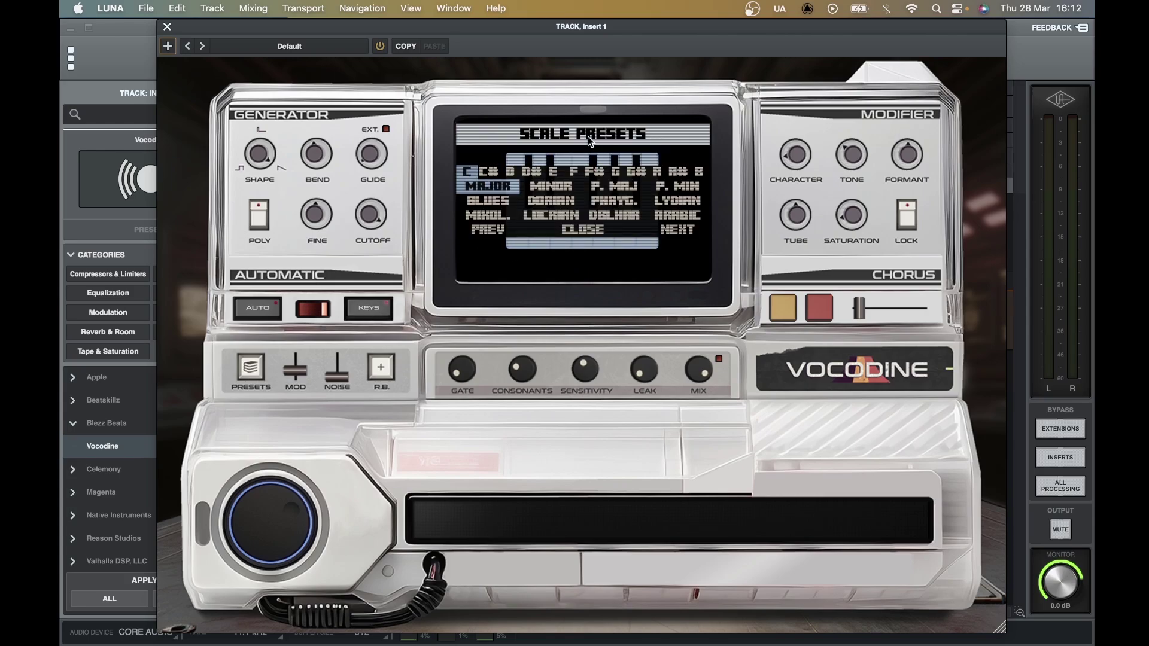
click(664, 234)
click(664, 234)
click(665, 233)
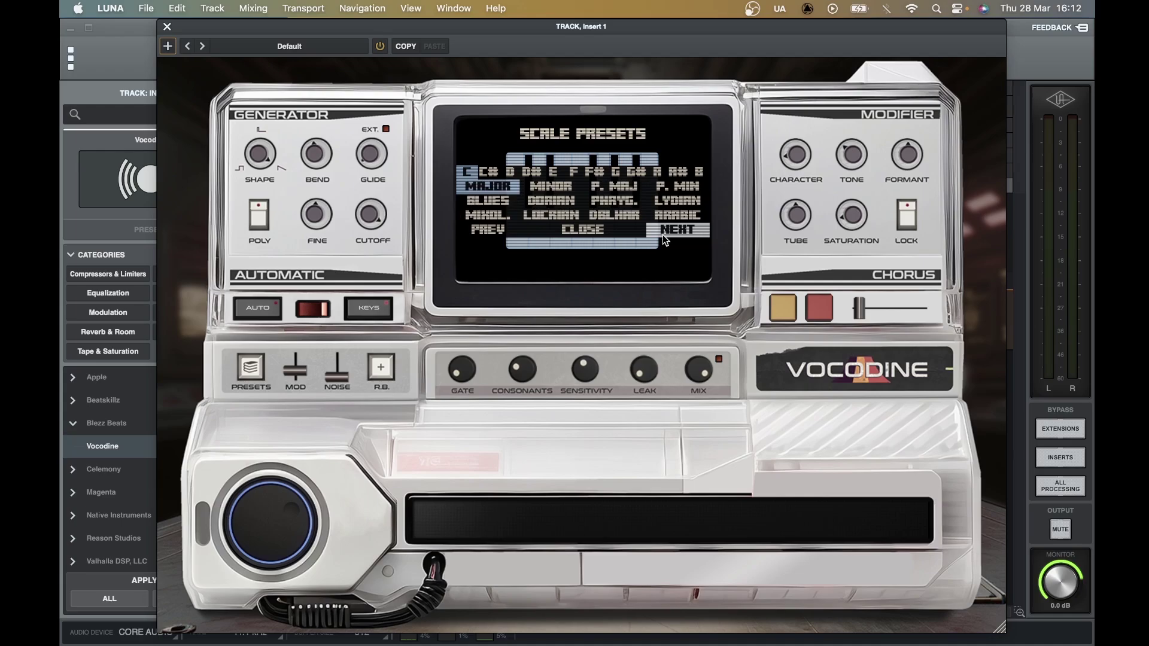
click(562, 189)
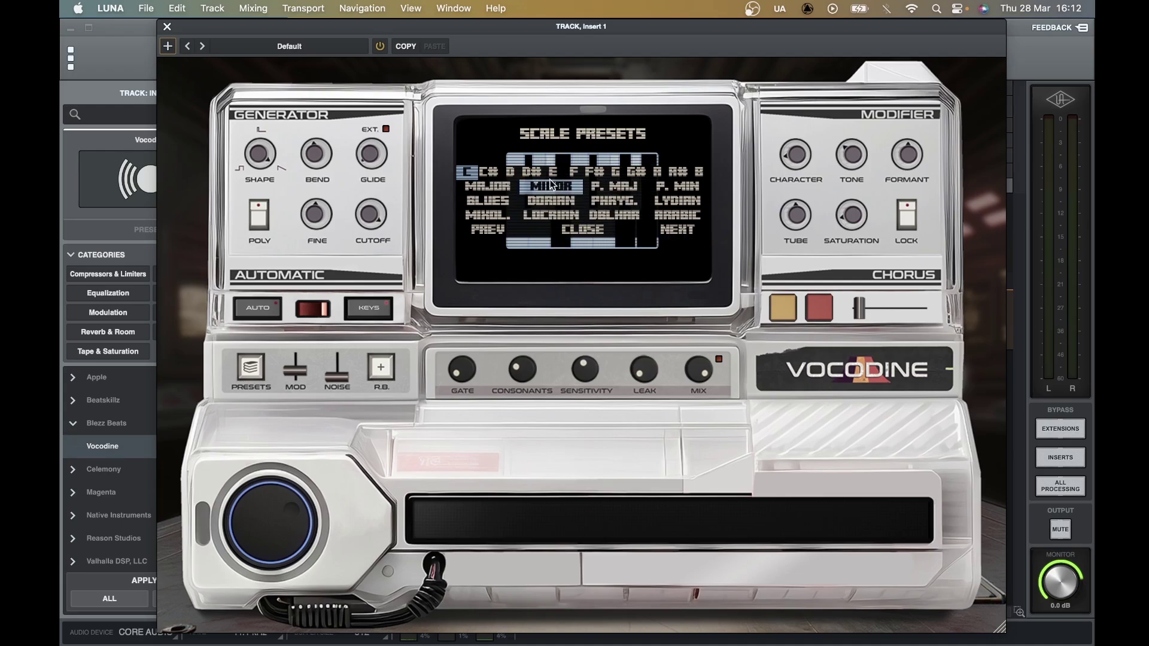
click(533, 171)
click(583, 229)
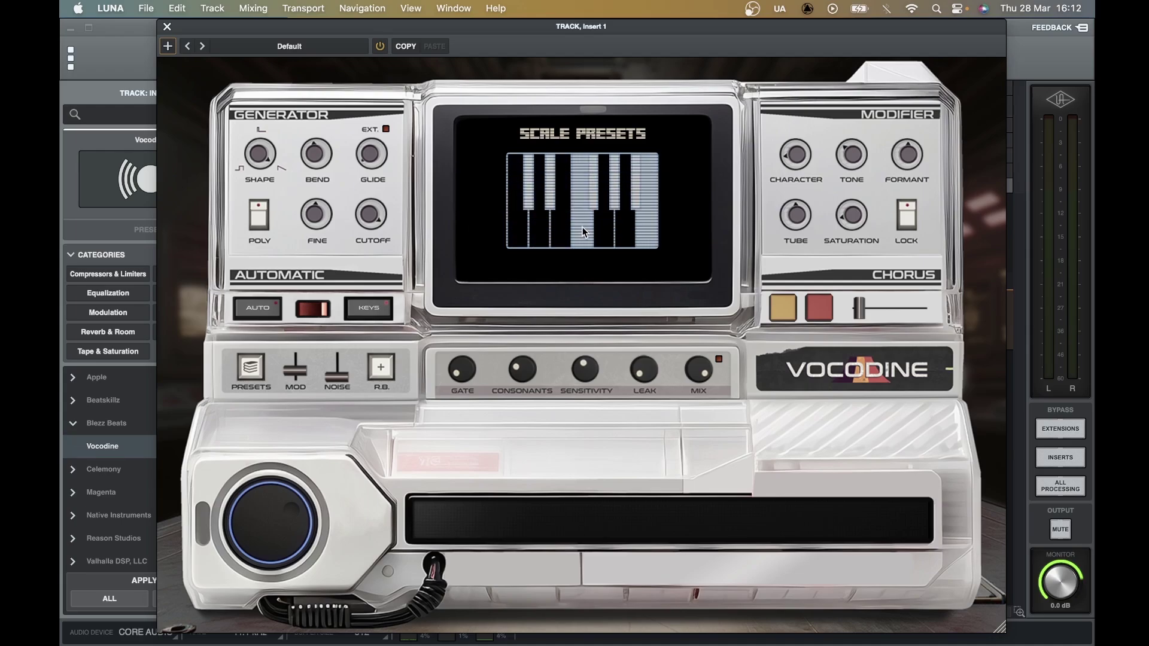
- Switch Vocodine to AUTO tuning mode with ProPitch enabled
click(384, 305)
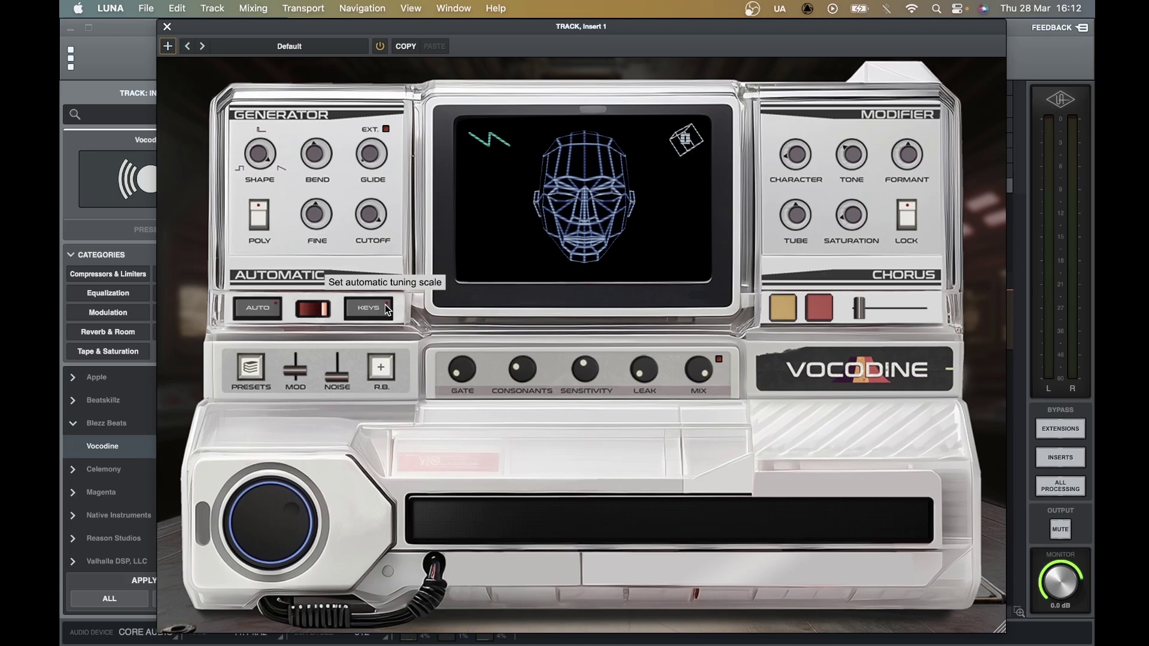
click(260, 311)
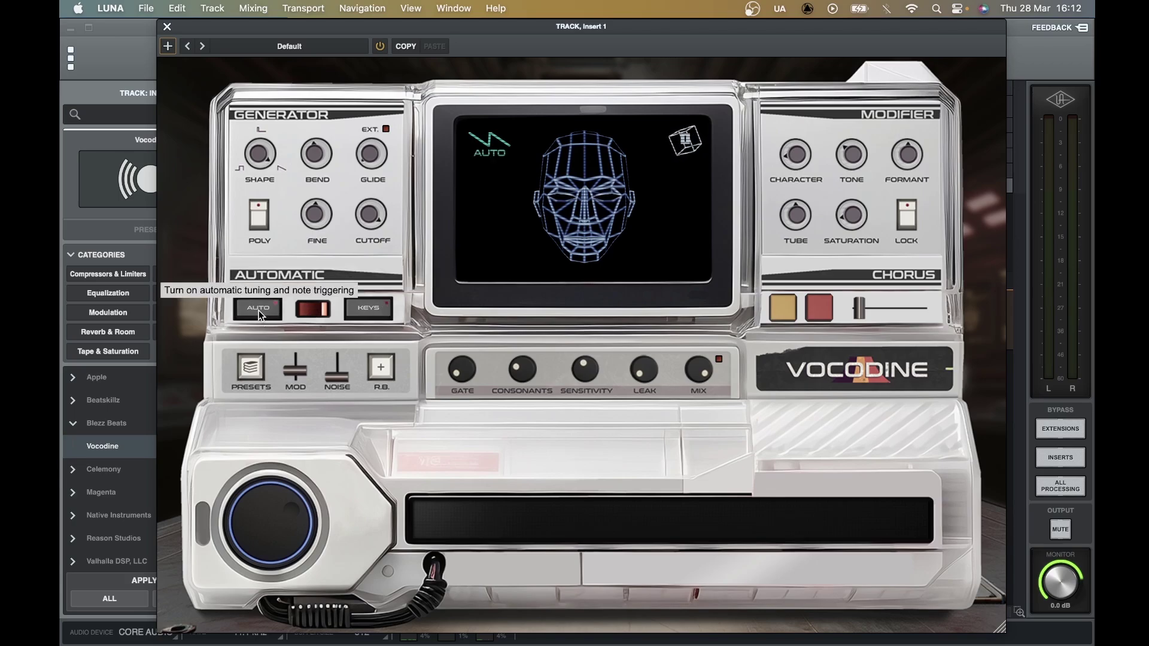
click(317, 311)
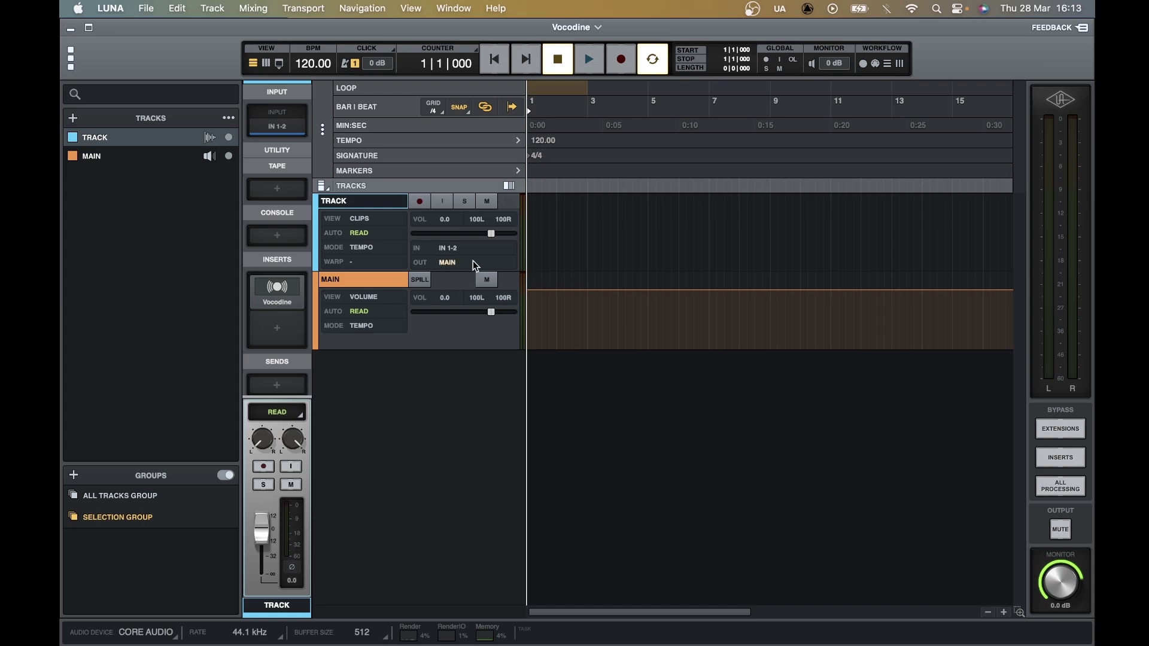
- Arm TRACK, record a short vocal clip around bar 4, and play it back
click(420, 201)
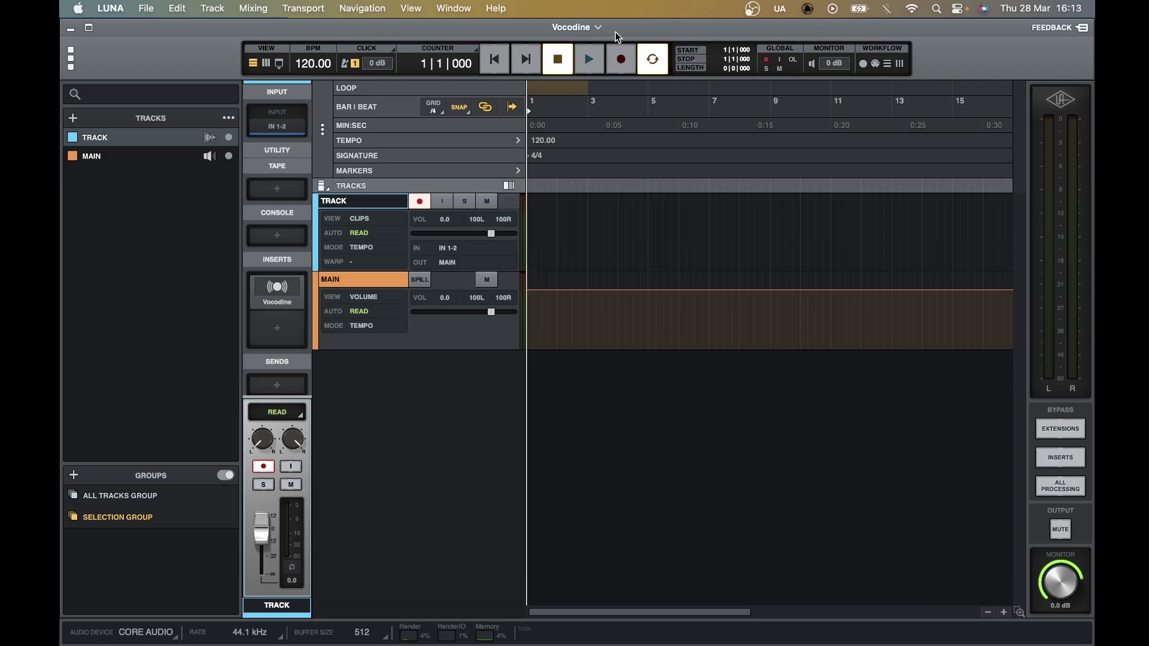
click(619, 58)
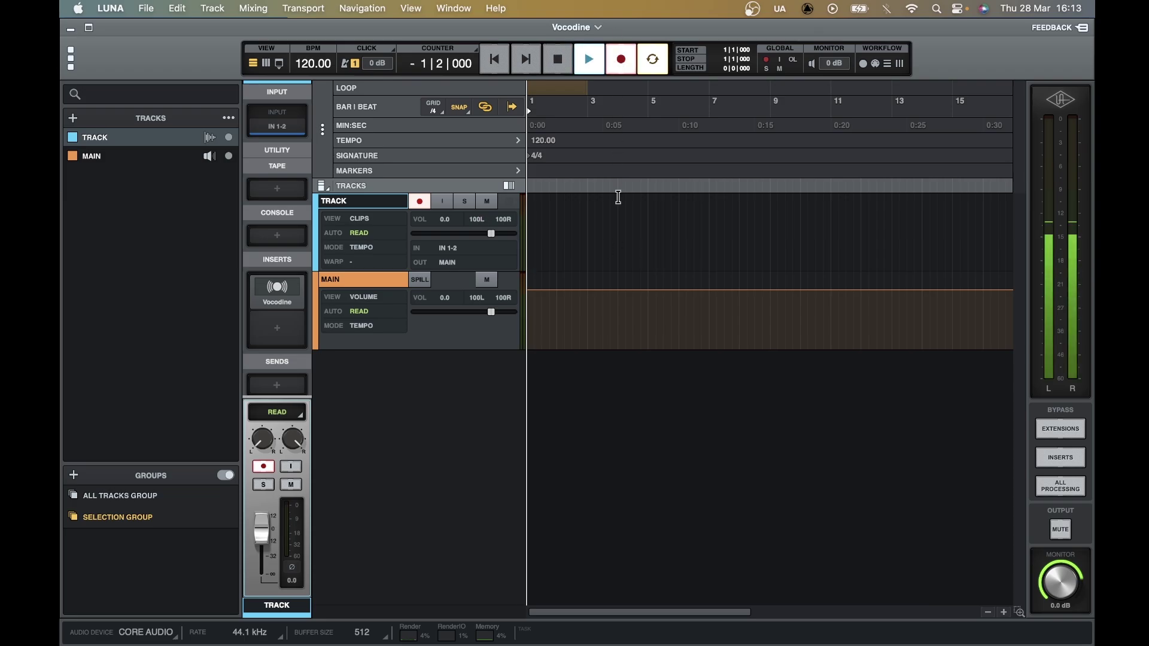
key(space)
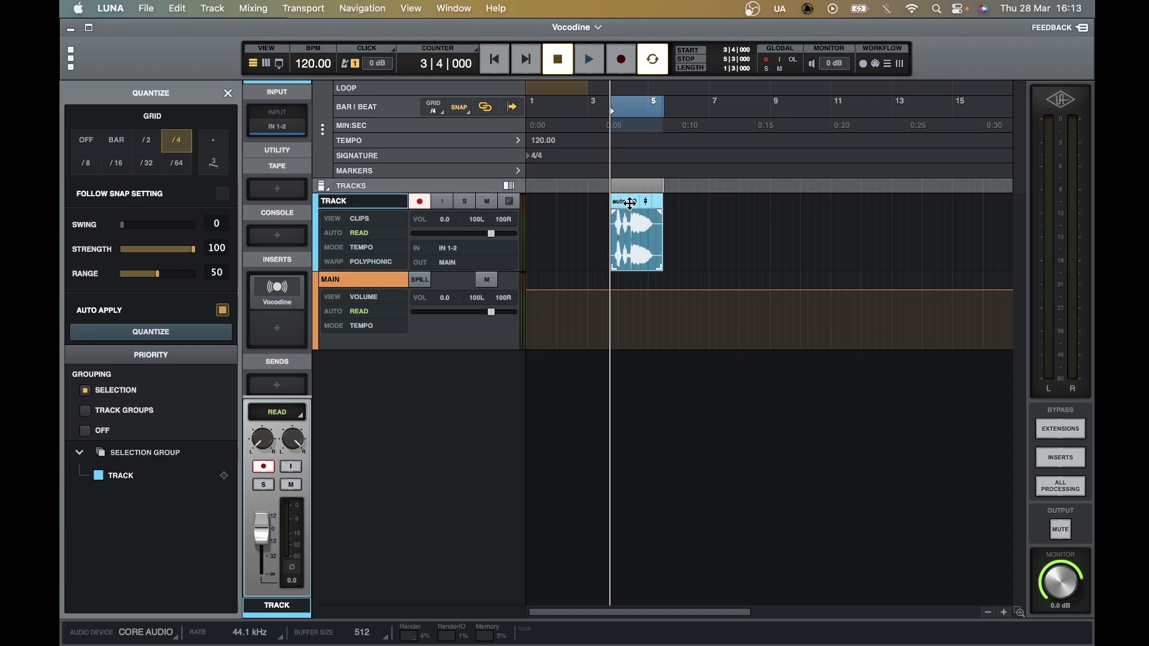
key(space)
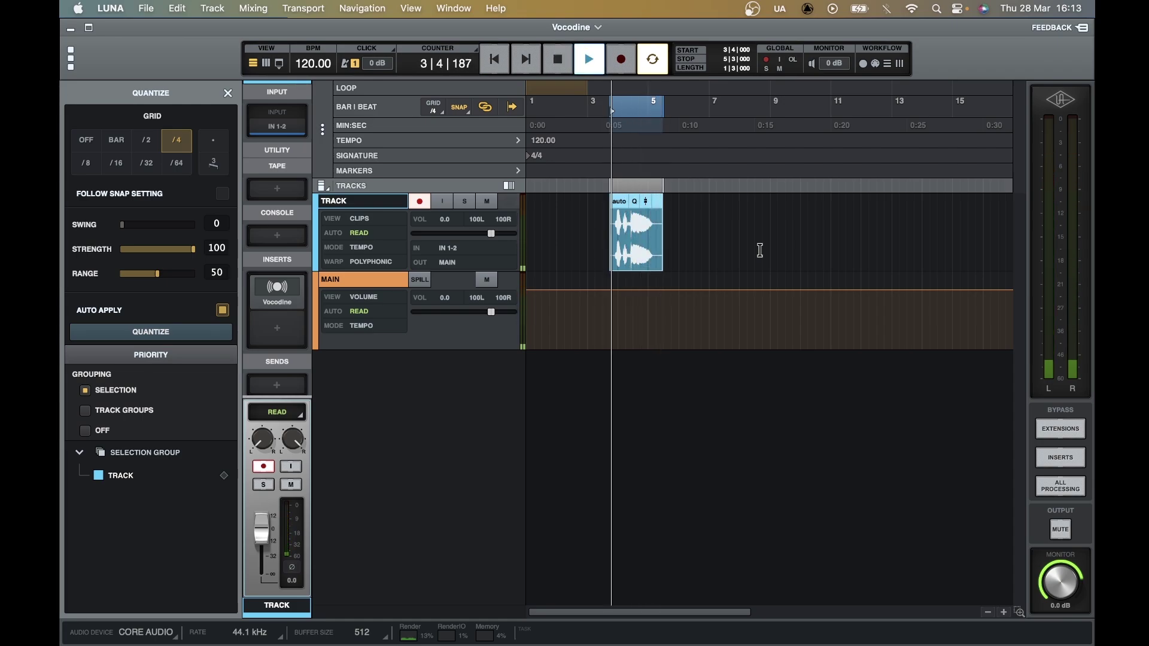
key(space)
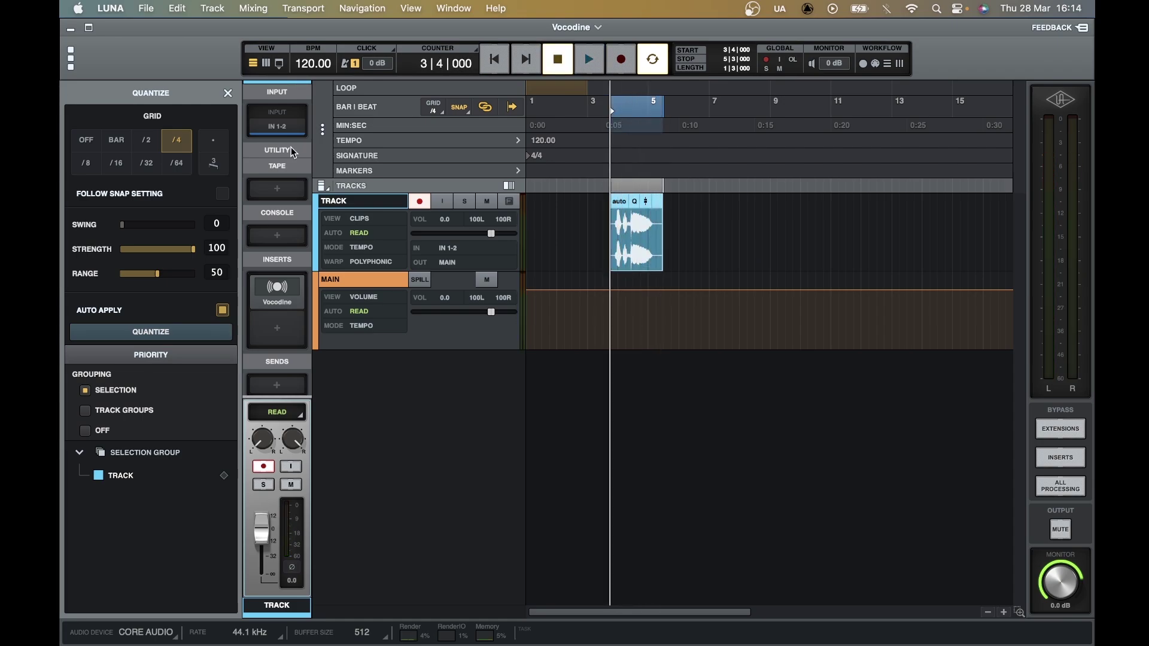
- Add a new instrument track and name it MIDI CONTROLLER
click(223, 9)
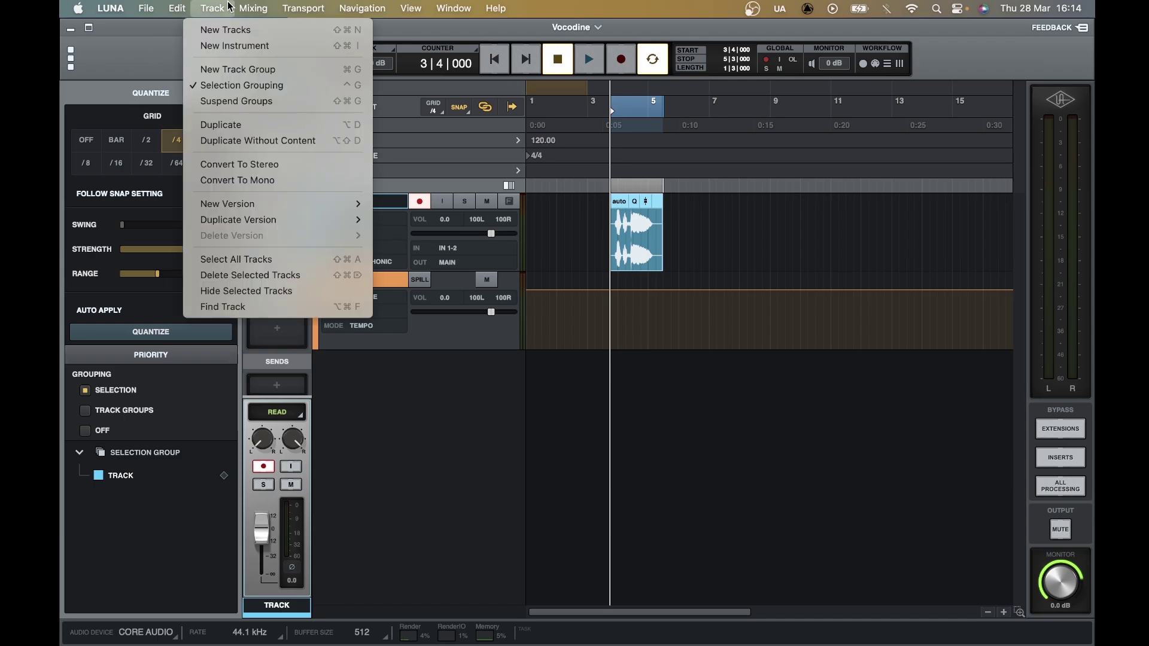
click(223, 48)
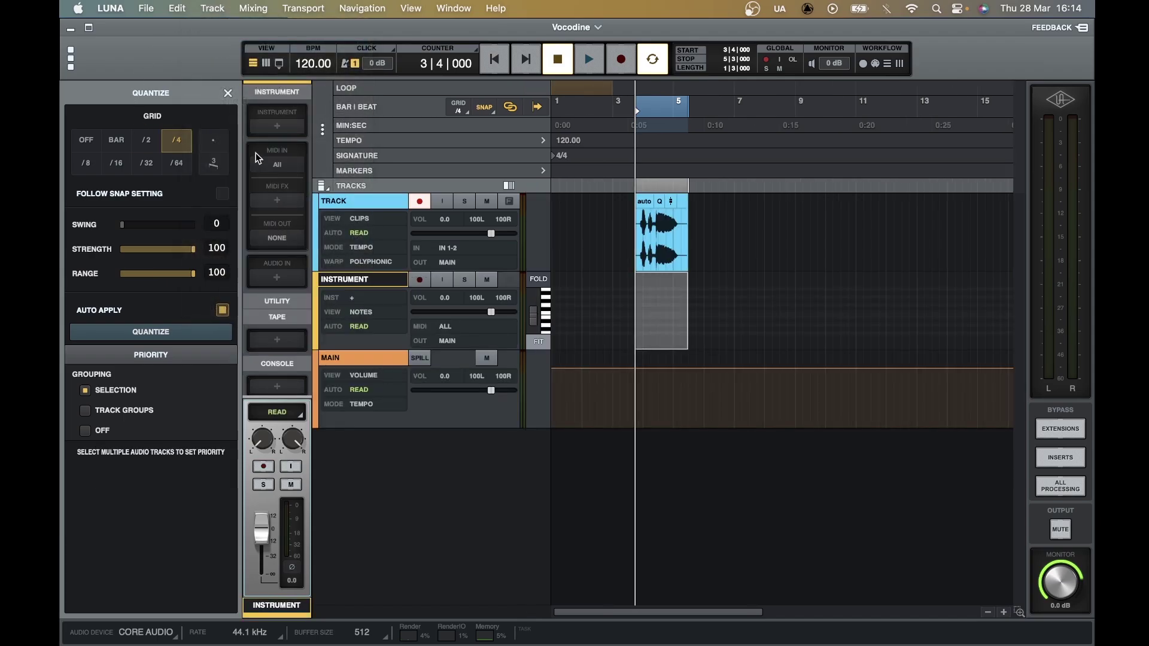
click(228, 94)
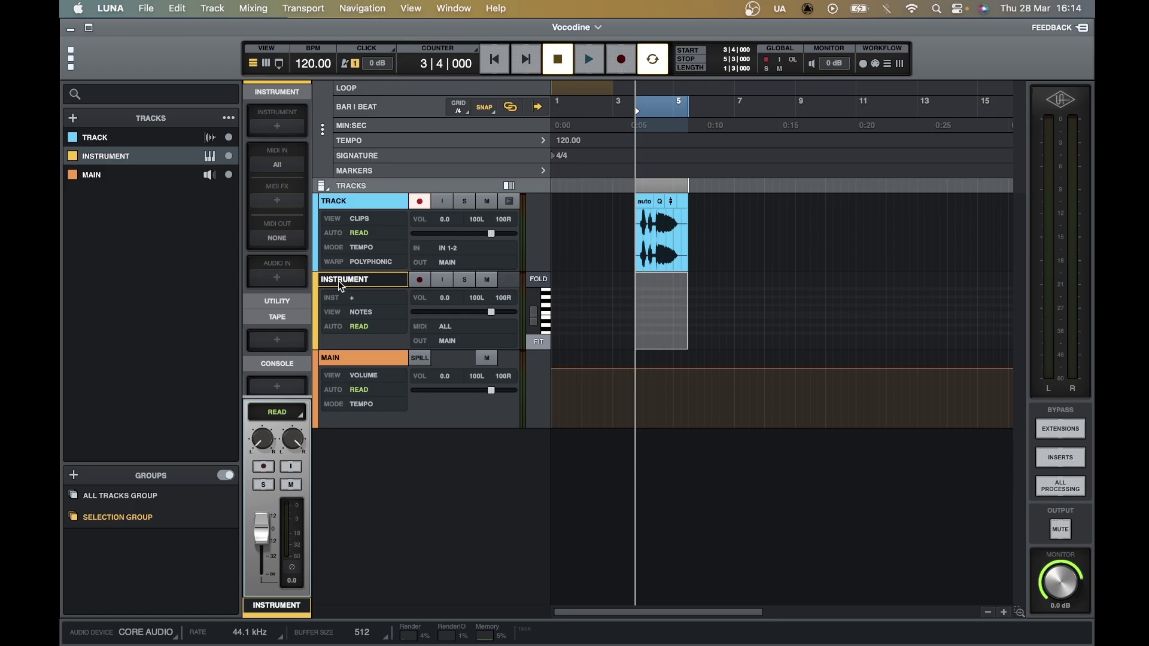
double_click(138, 156)
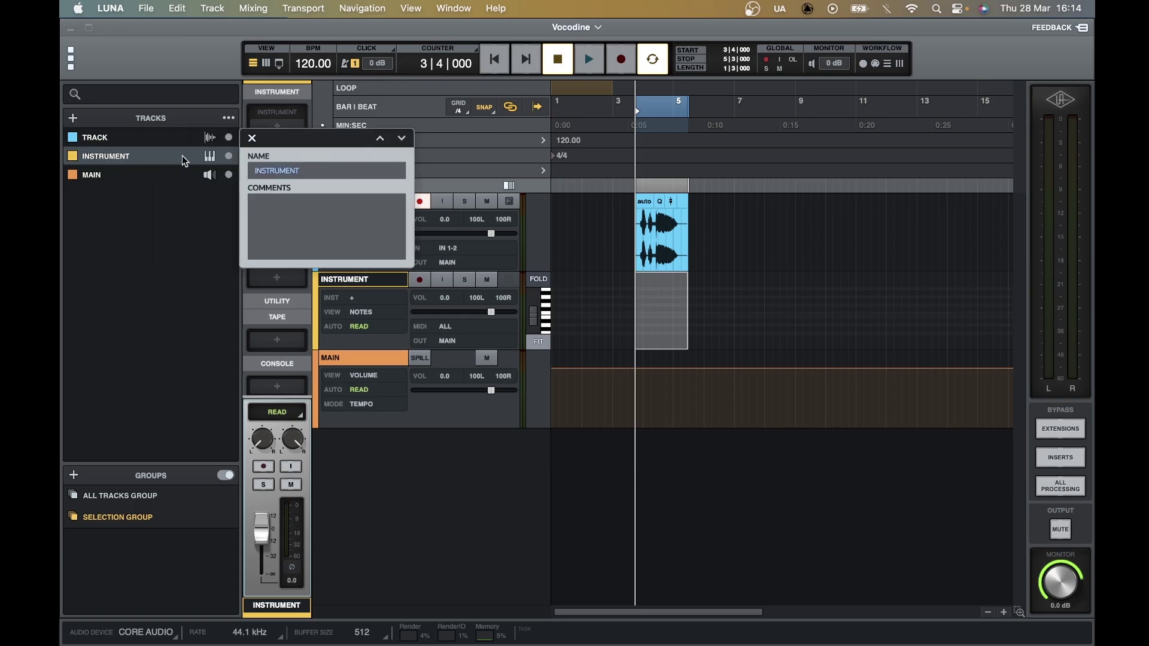
key(BackSpace)
text(MIDI CONTROLLER)
key(Return)
- Rename the TRACK audio track to VOCODINE
click(340, 207)
double_click(345, 205)
text(VOCODINE)
key(Return)
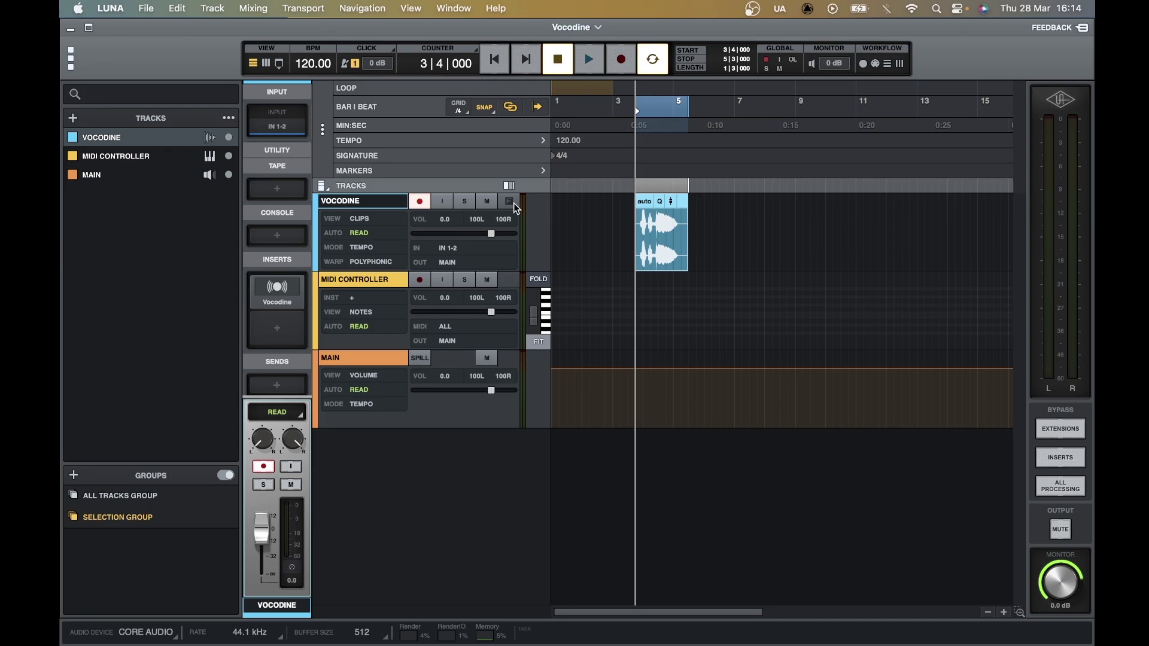
click(390, 285)
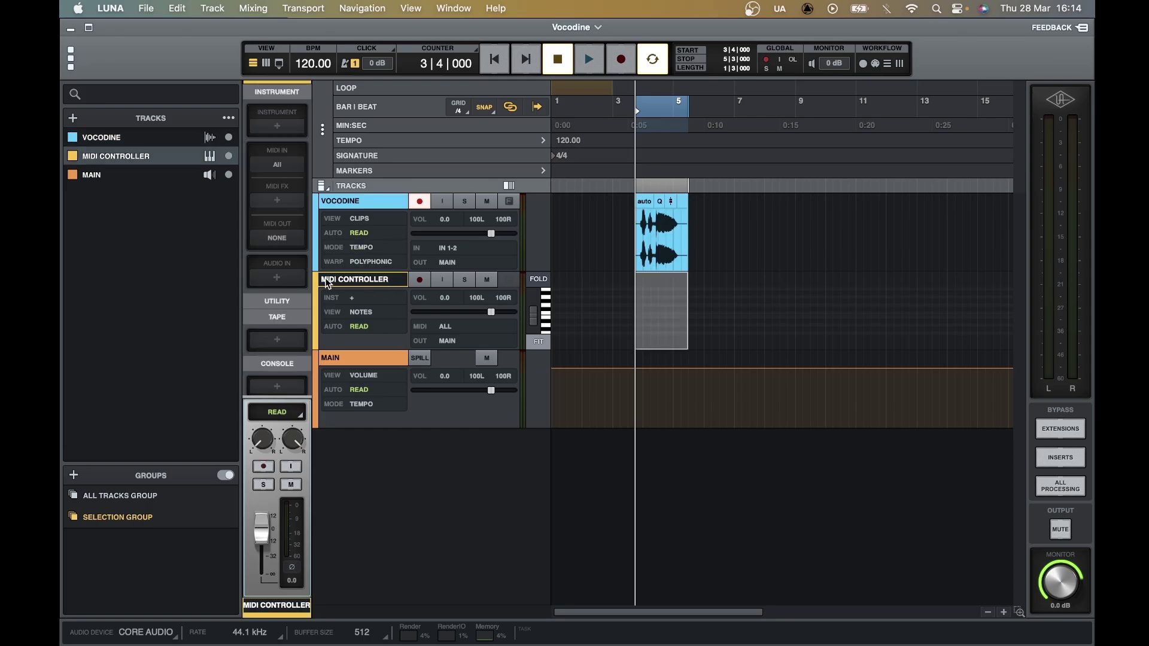
- Route MIDI CONTROLLER's MIDI output to VOCODINE on channel 1
click(278, 238)
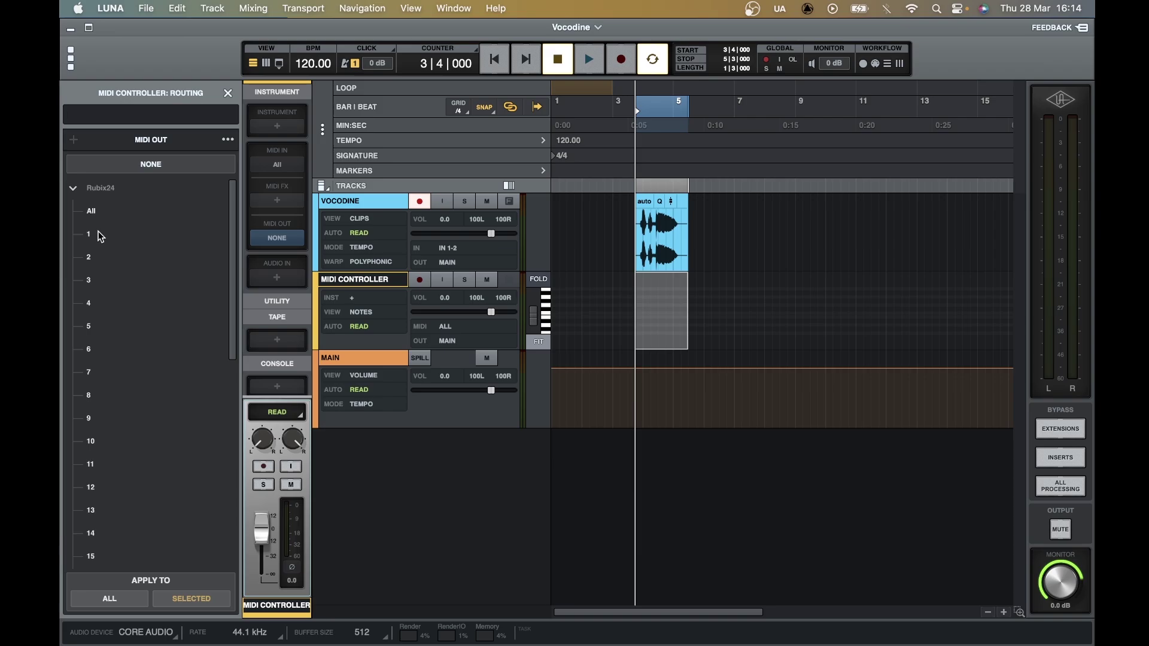
scroll(101, 237, down, 3)
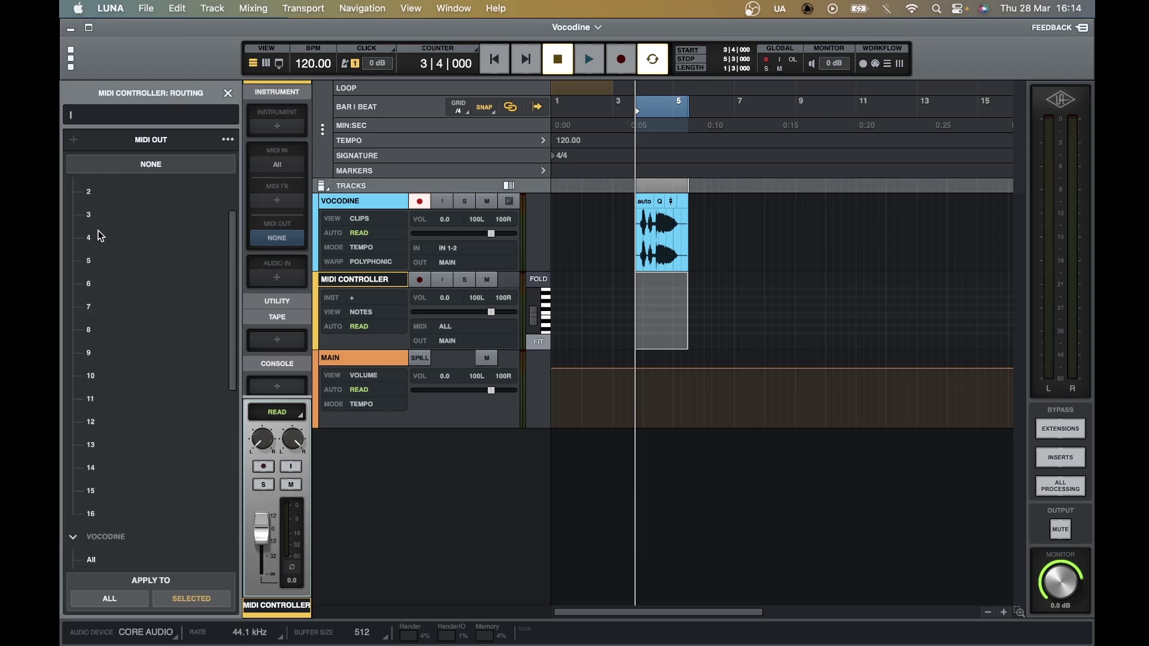
scroll(101, 235, up, 3)
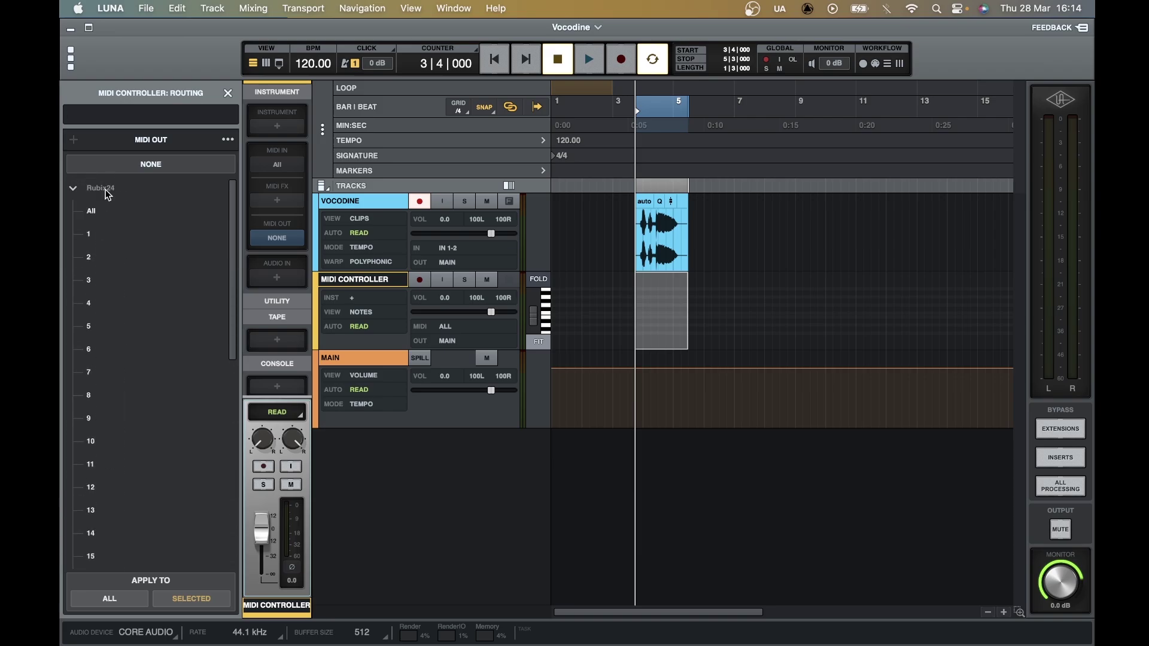
click(72, 188)
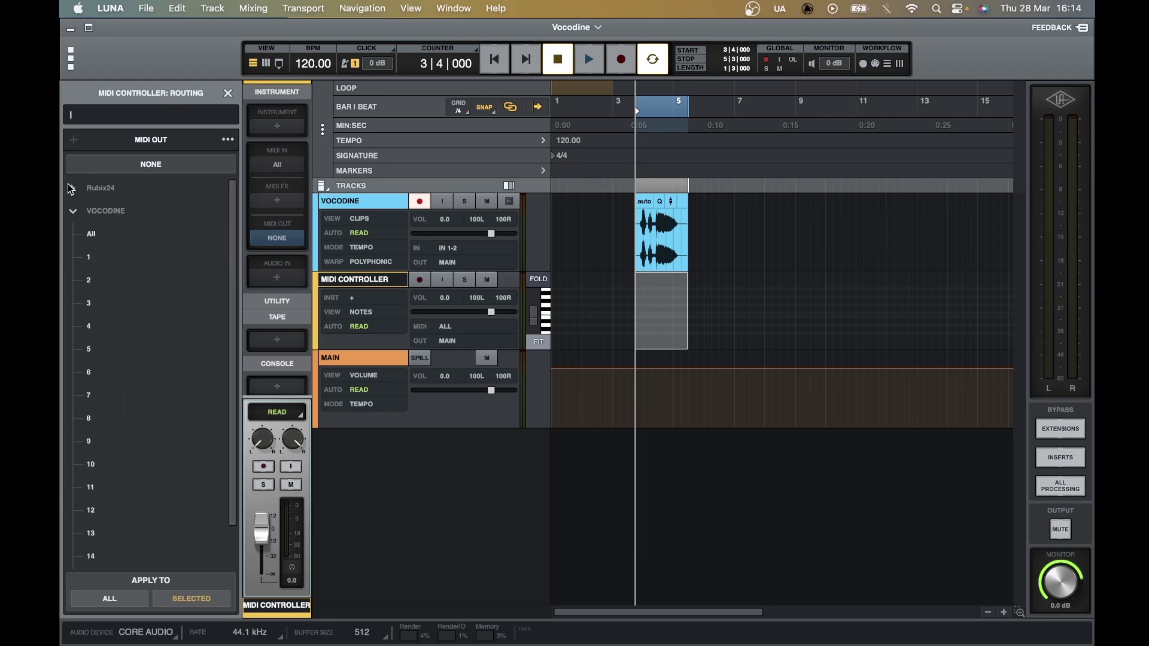
click(74, 214)
click(74, 213)
scroll(123, 289, down, 3)
scroll(124, 288, up, 3)
click(91, 258)
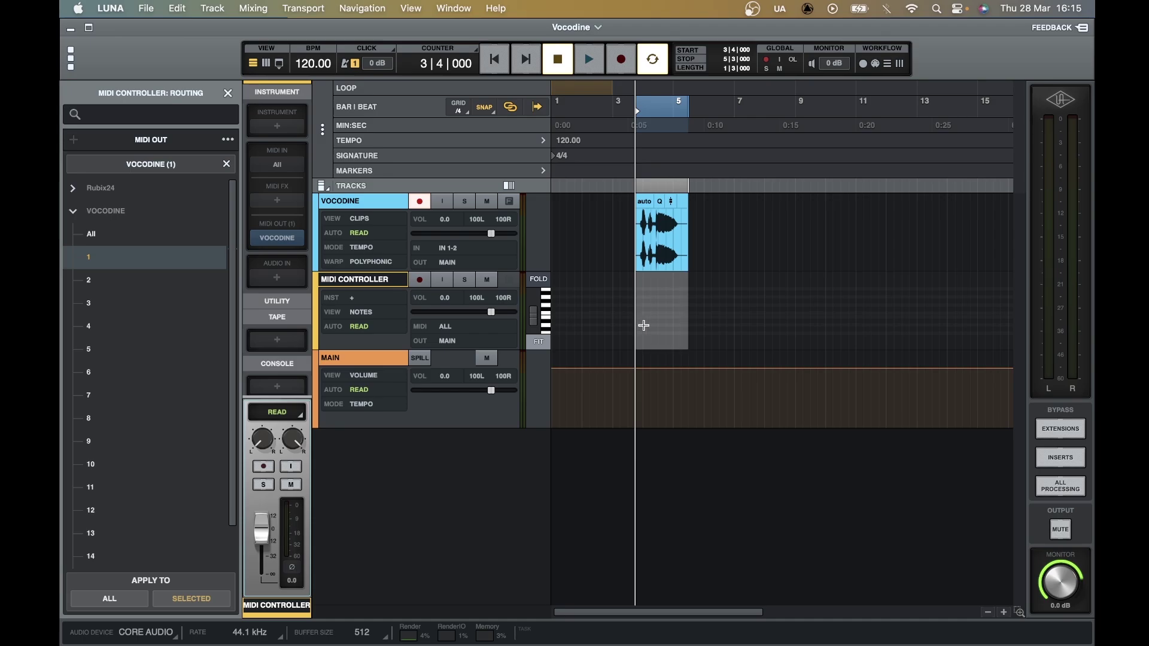
- Create a MIDI clip at bar 4 on MIDI CONTROLLER, extend it past bar 5, and add notes
click(656, 311)
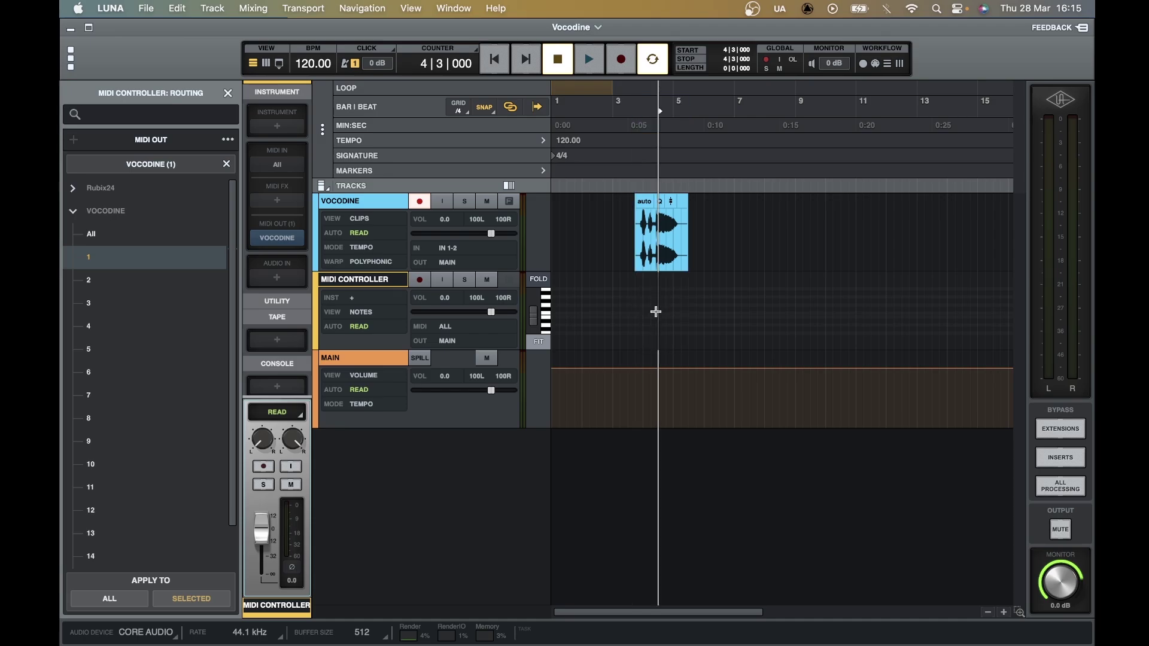
key(super+bracketright)
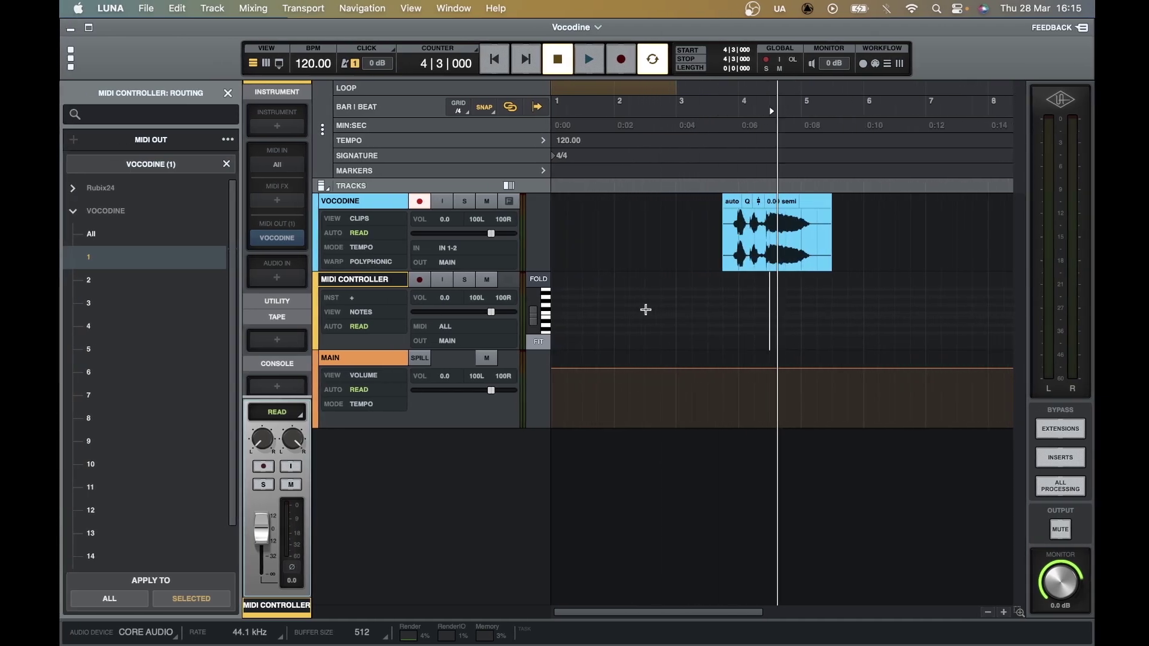
key(super+bracketright)
key(super+bracketright)
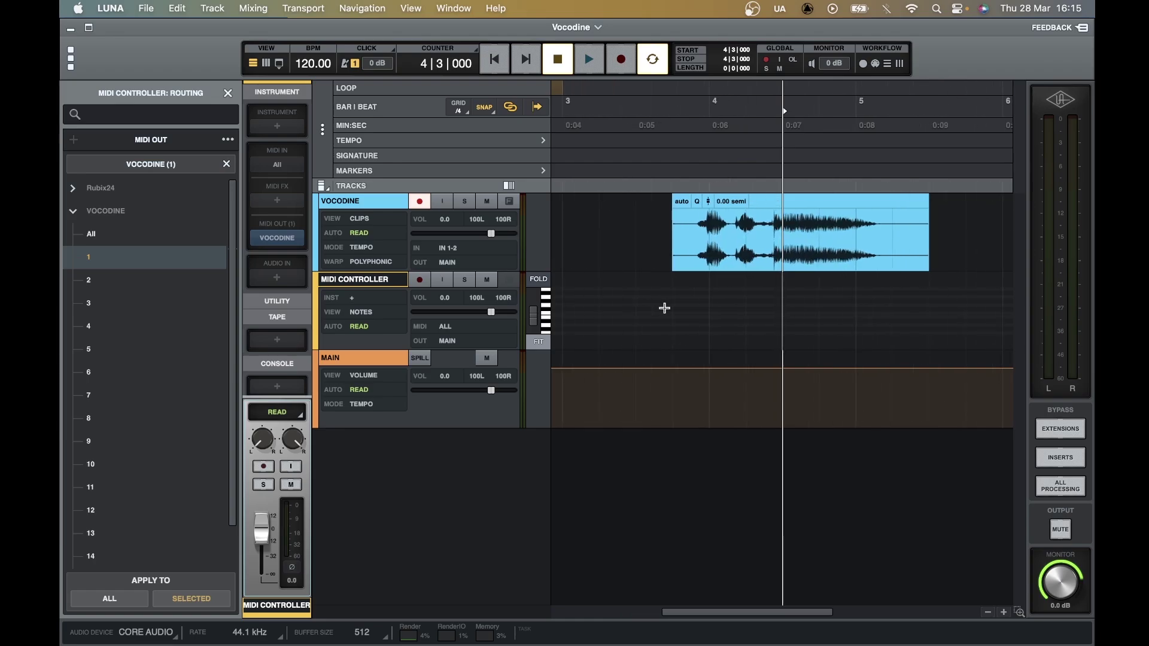
double_click(691, 328)
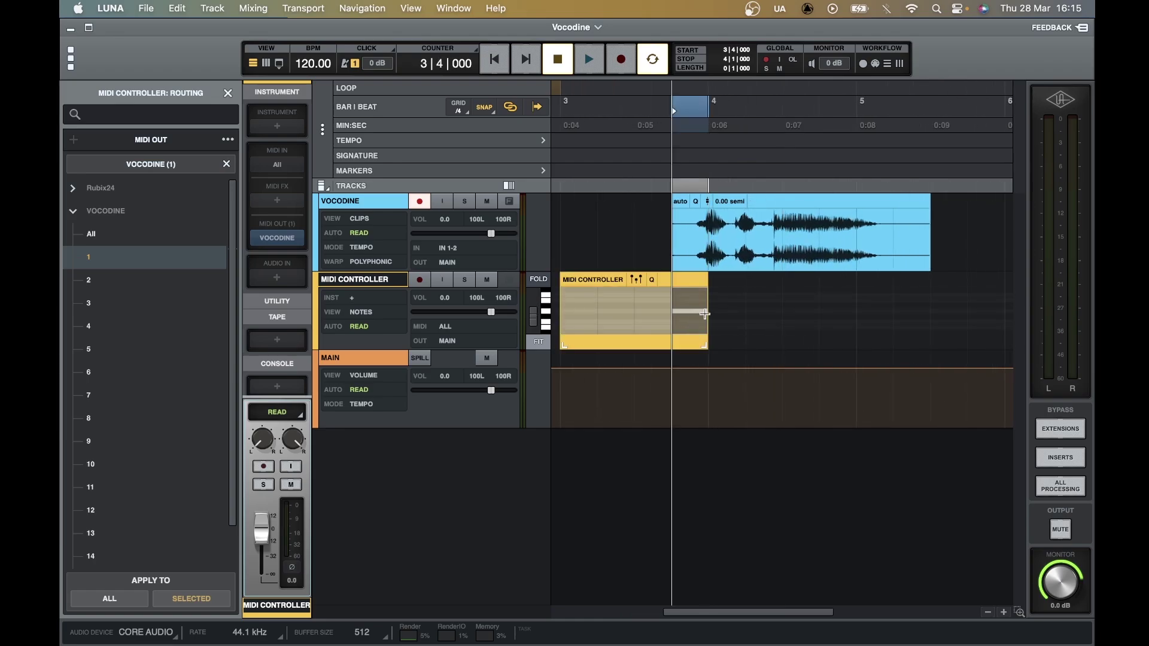
drag(706, 333, 927, 329)
mouse_move(711, 300)
mouse_down()
mouse_move(783, 303)
mouse_move(791, 324)
mouse_move(829, 330)
mouse_up()
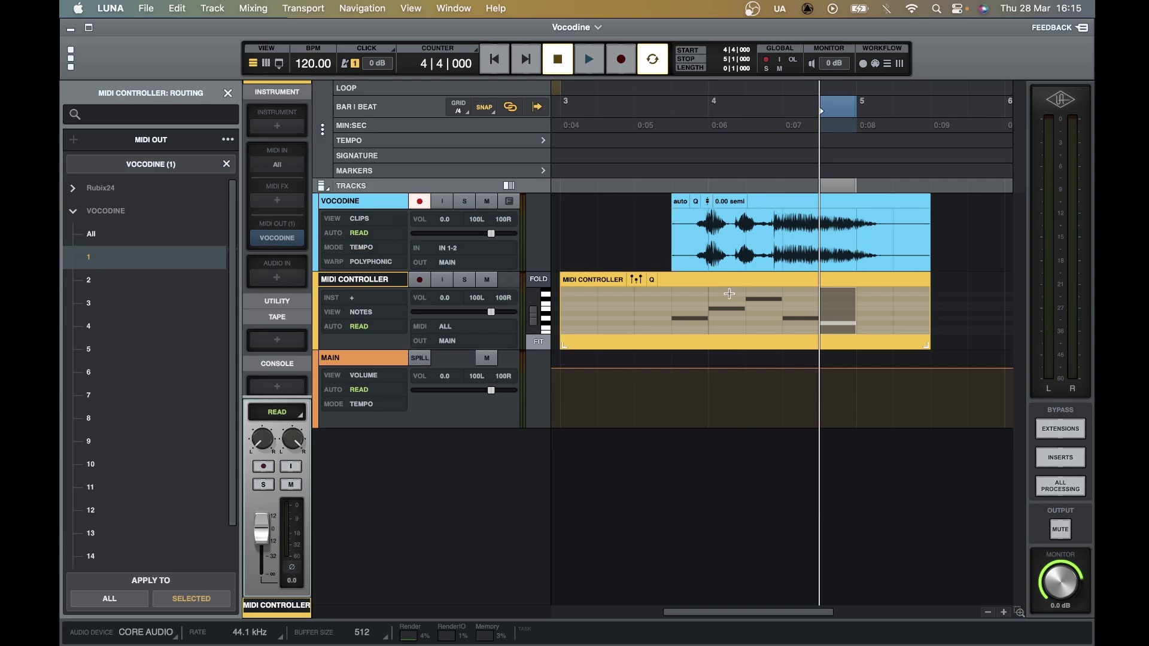
- Play the vocal with the MIDI notes from bar 3 beat 4, twice
click(685, 106)
key(space)
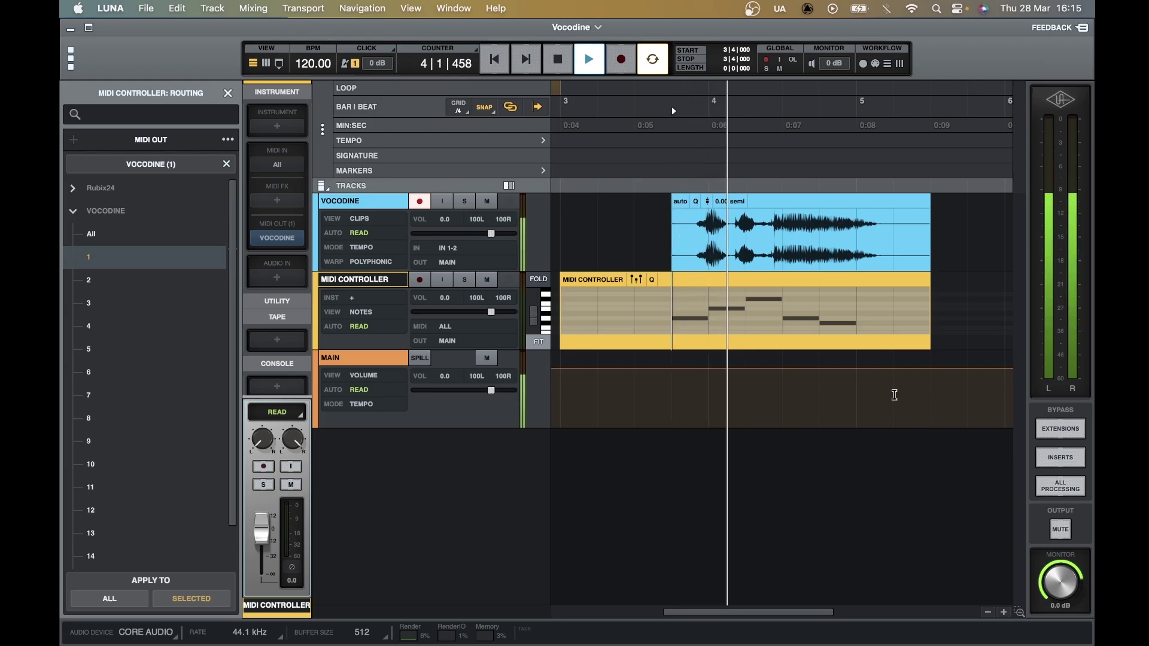
key(space)
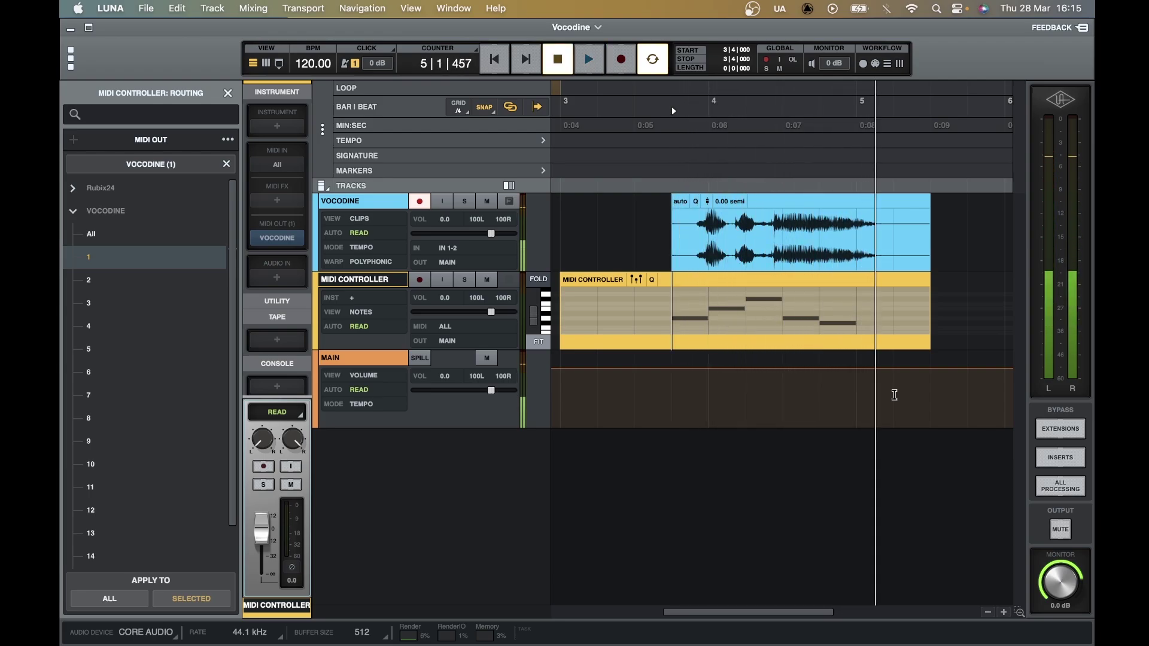
key(space)
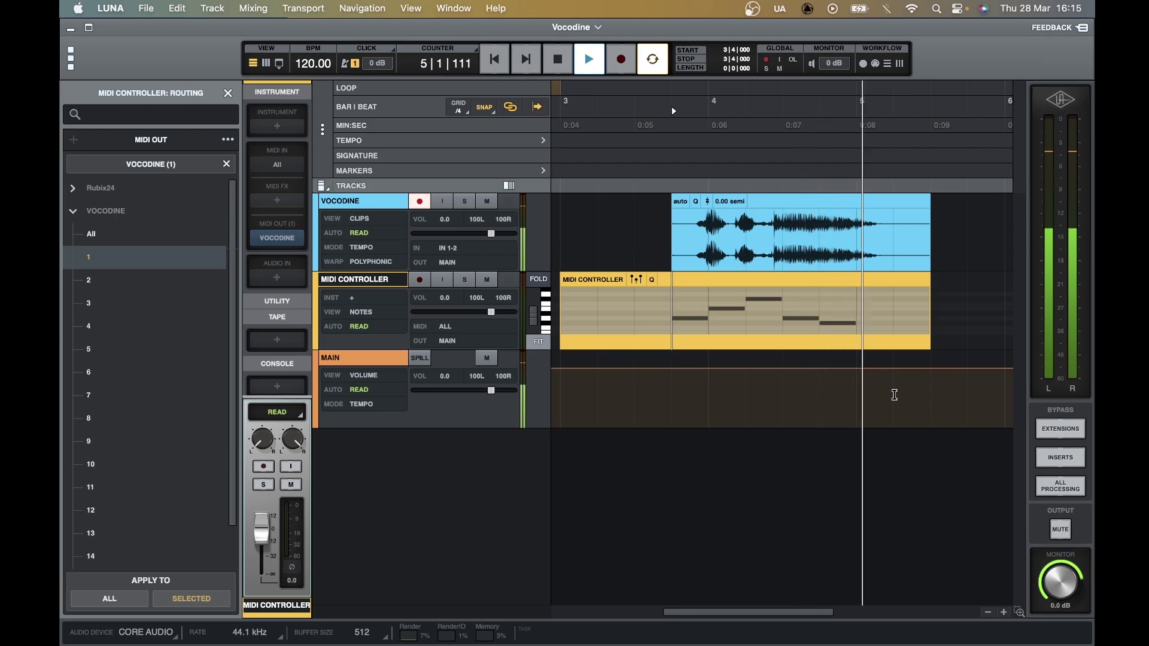
key(space)
- Select the notes around bar 4 and zoom out to show both clips
drag(965, 314, 674, 213)
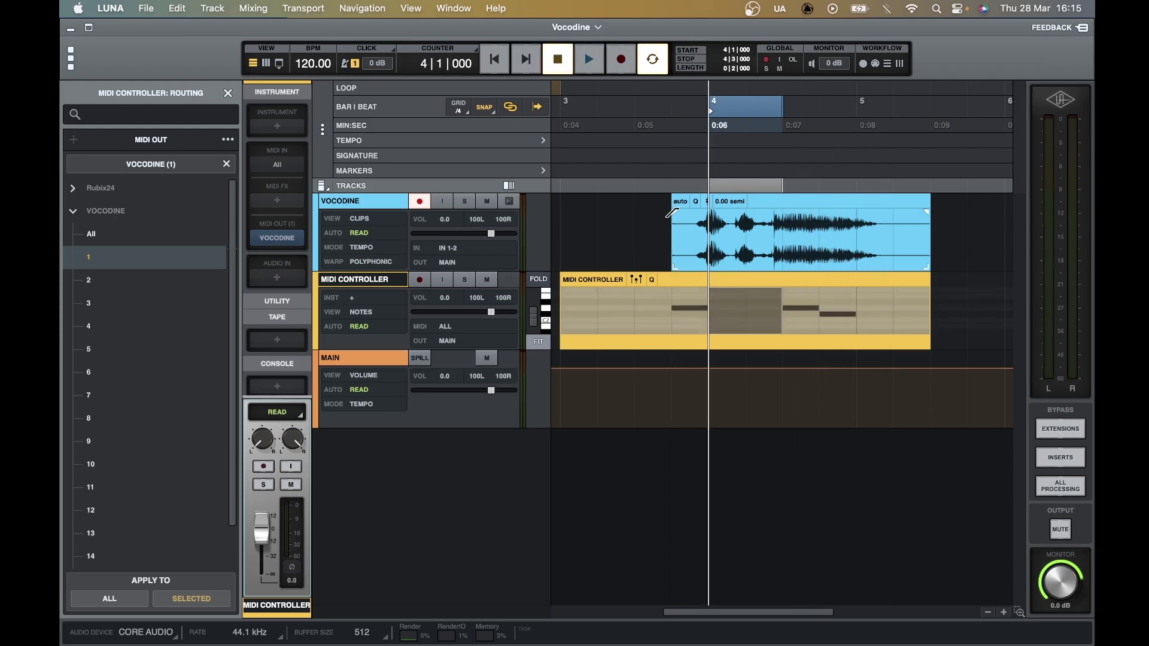
key(super+minus)
key(super+minus)
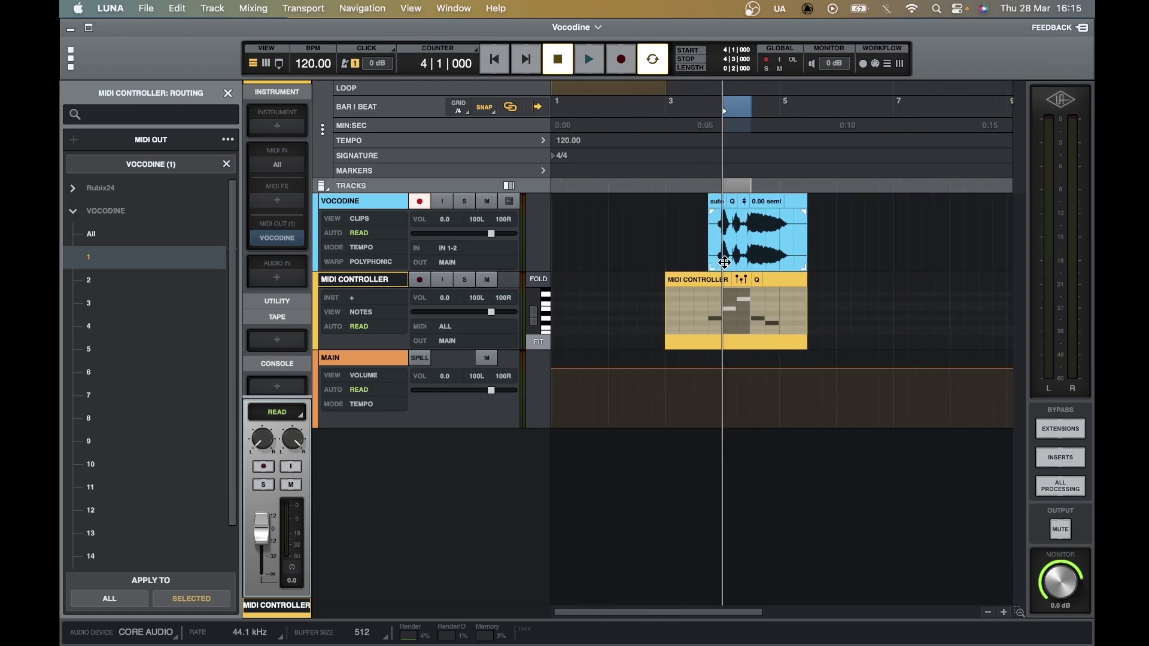
click(832, 176)
key(super+minus)
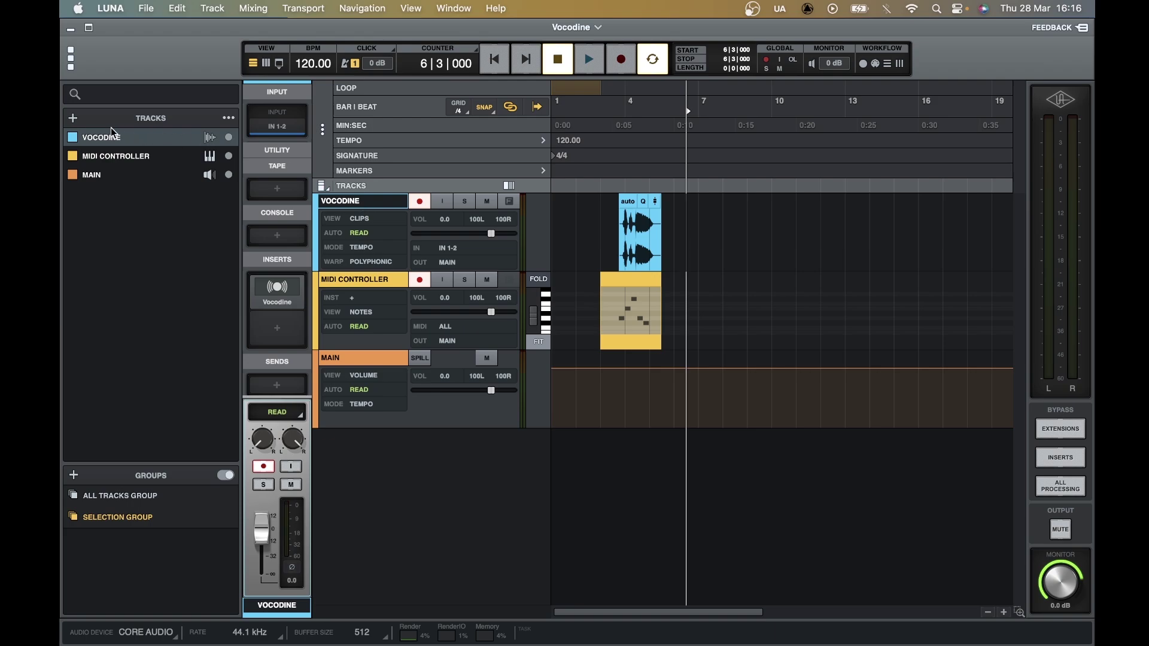
- Add a mono audio track named Voice, input IN1, below the VOCODINE track
click(72, 118)
click(96, 139)
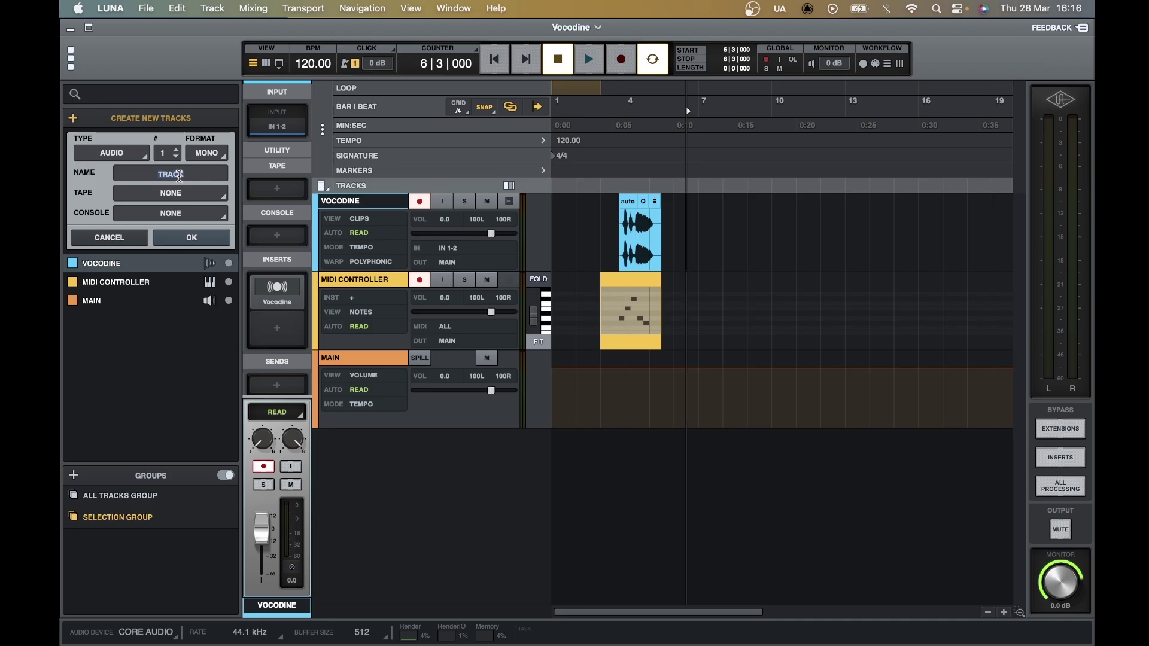
text(Voice)
key(Return)
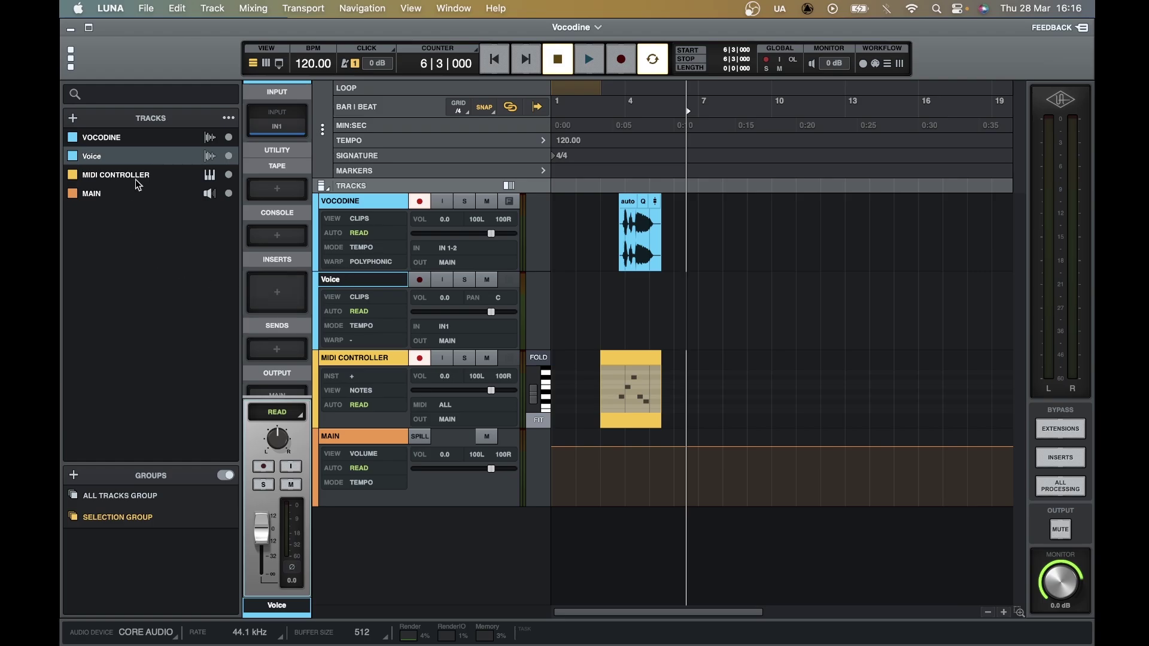
- Add an instrument track with Super 8 as its instrument, then close the Super 8 window
click(74, 118)
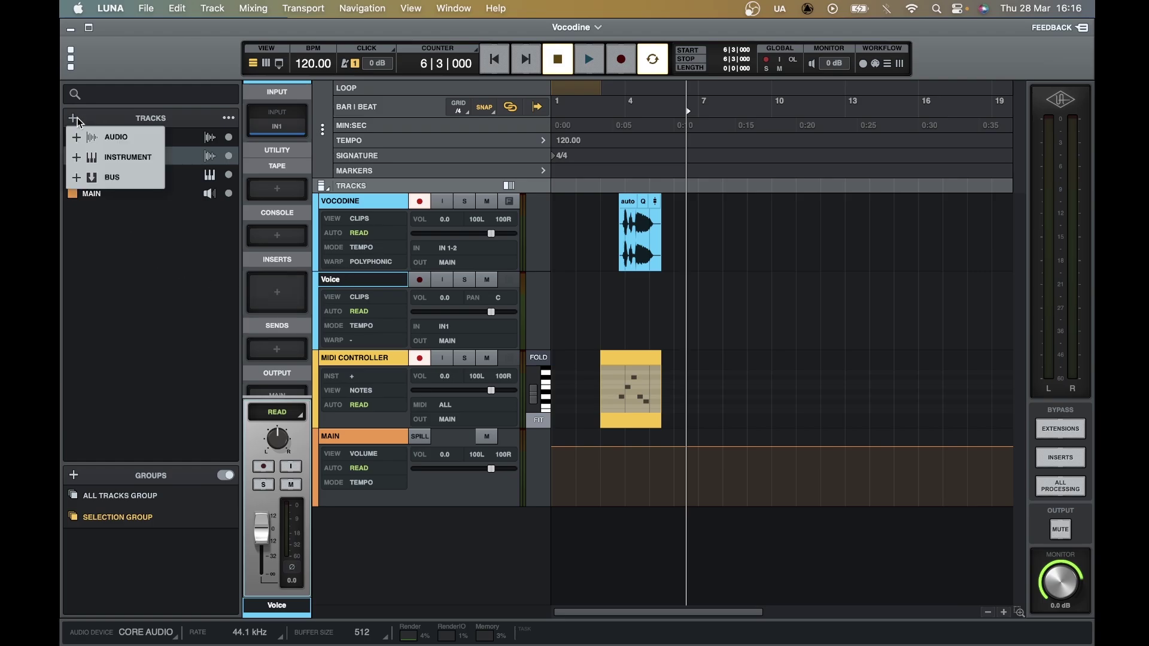
click(120, 156)
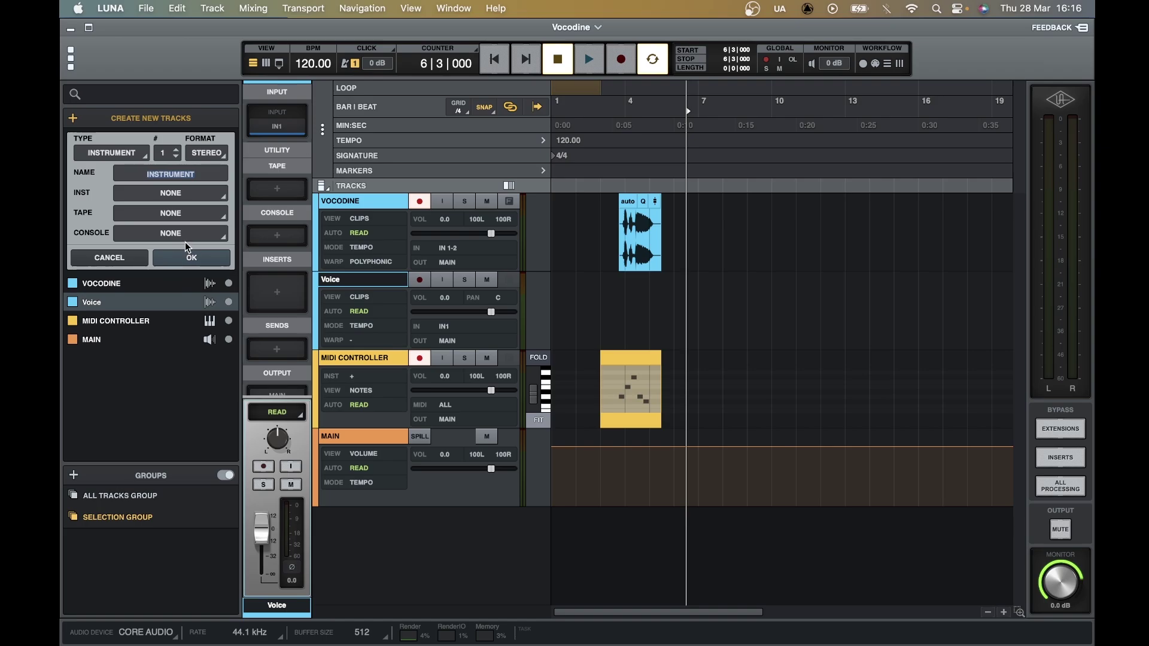
click(151, 194)
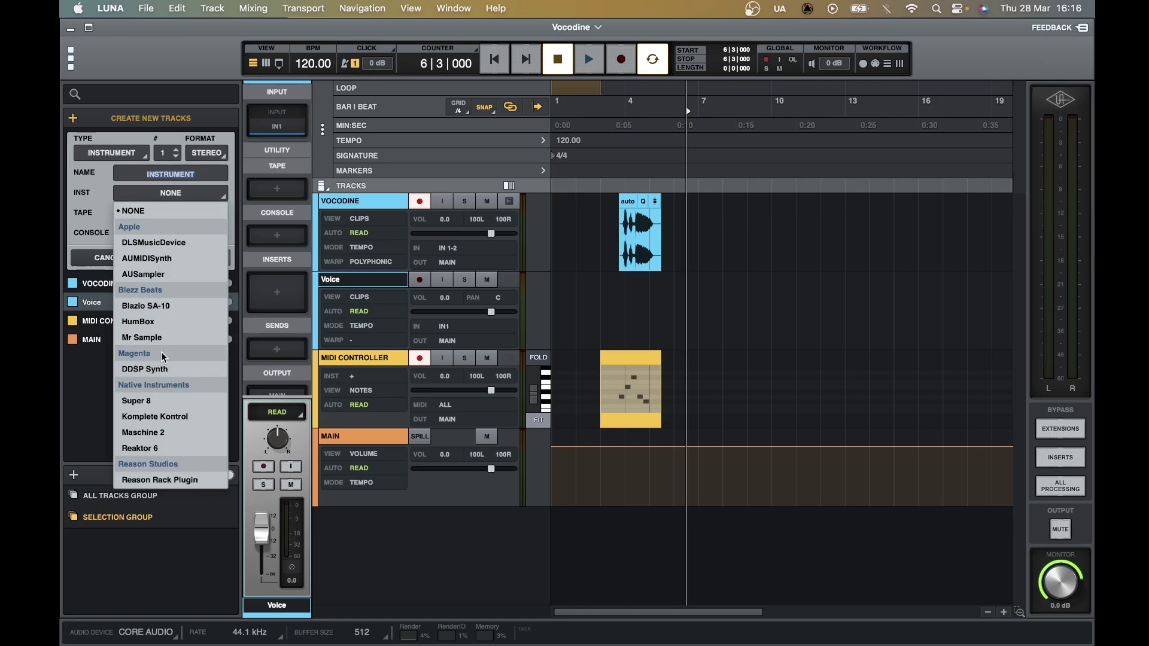
click(137, 401)
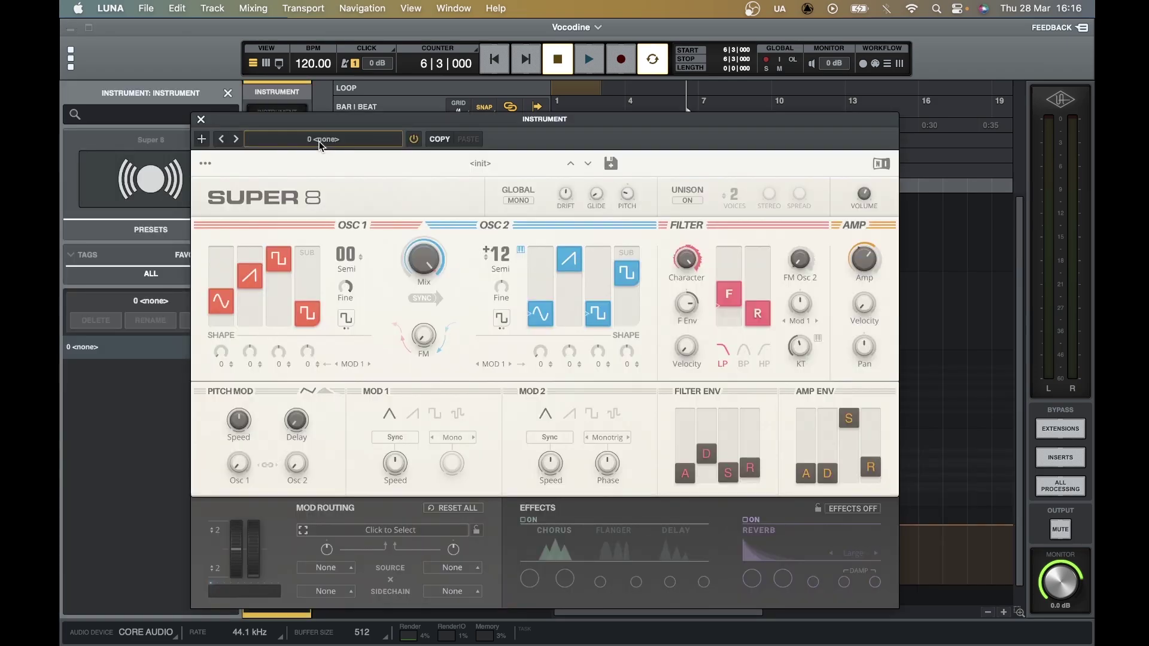
click(206, 165)
click(227, 164)
click(202, 120)
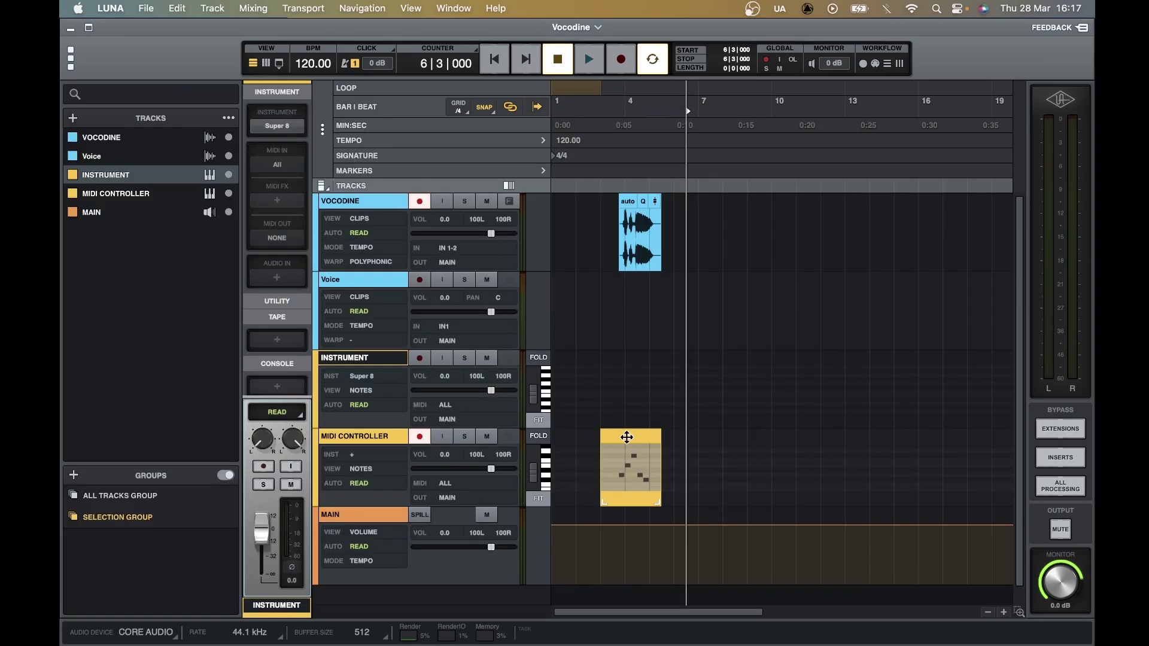
- Move the MIDI clip onto the INSTRUMENT track, starting near bar 7
drag(627, 438, 732, 363)
click(380, 281)
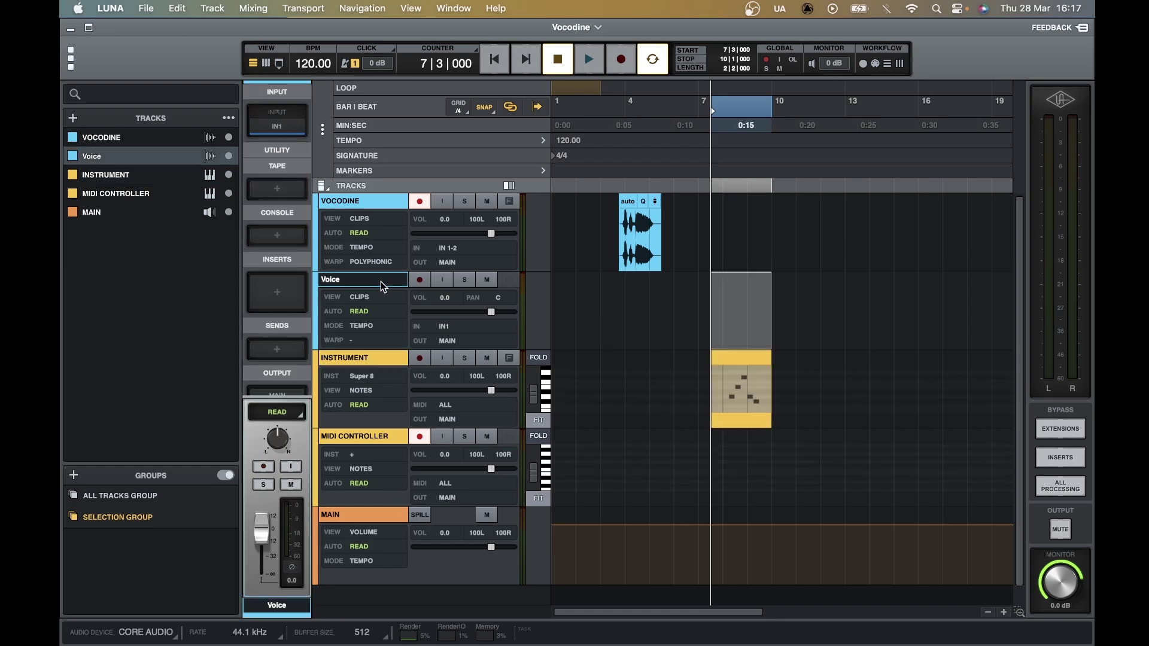
click(378, 203)
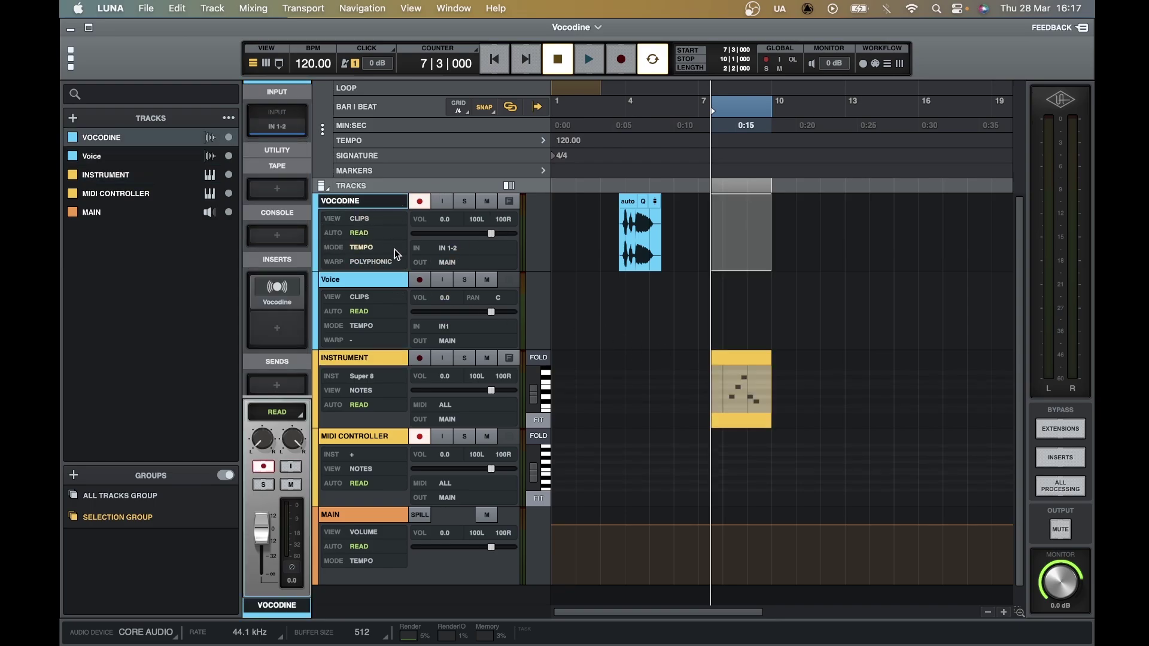
- Show the Voice track's output routing choices
click(450, 340)
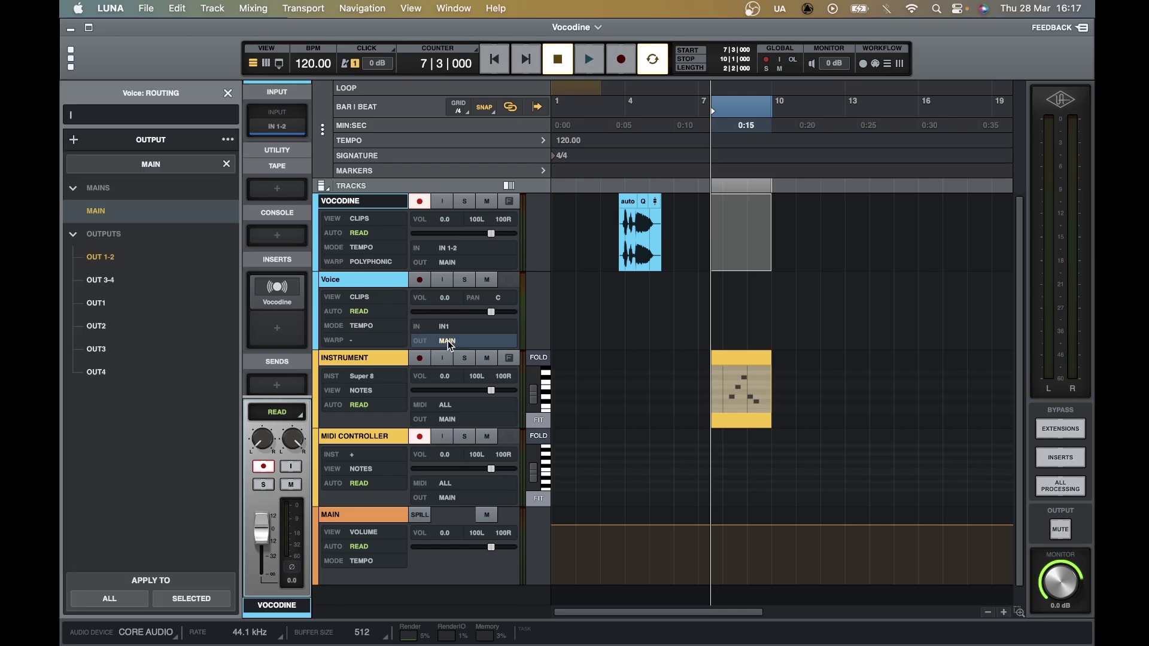
click(448, 340)
click(453, 341)
- Create a new bus named BUS and route the Voice track's output into it
click(74, 140)
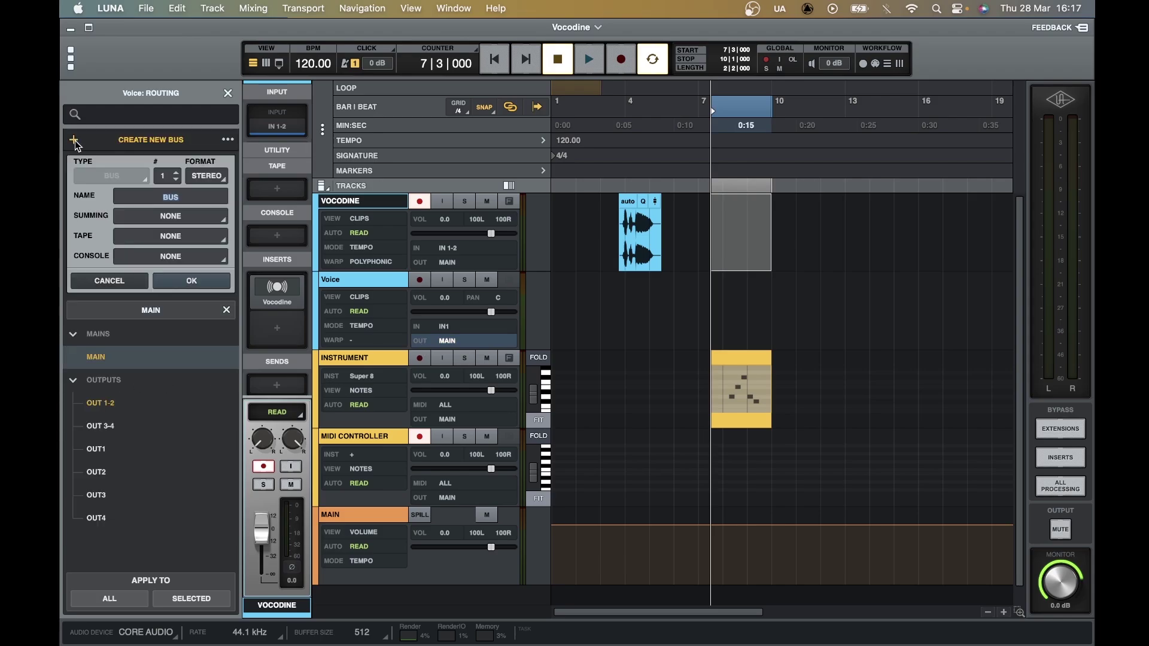
click(192, 173)
click(204, 194)
click(207, 178)
click(175, 284)
- Pan the Voice track hard left to 100L and INSTRUMENT hard right to 100R
click(377, 358)
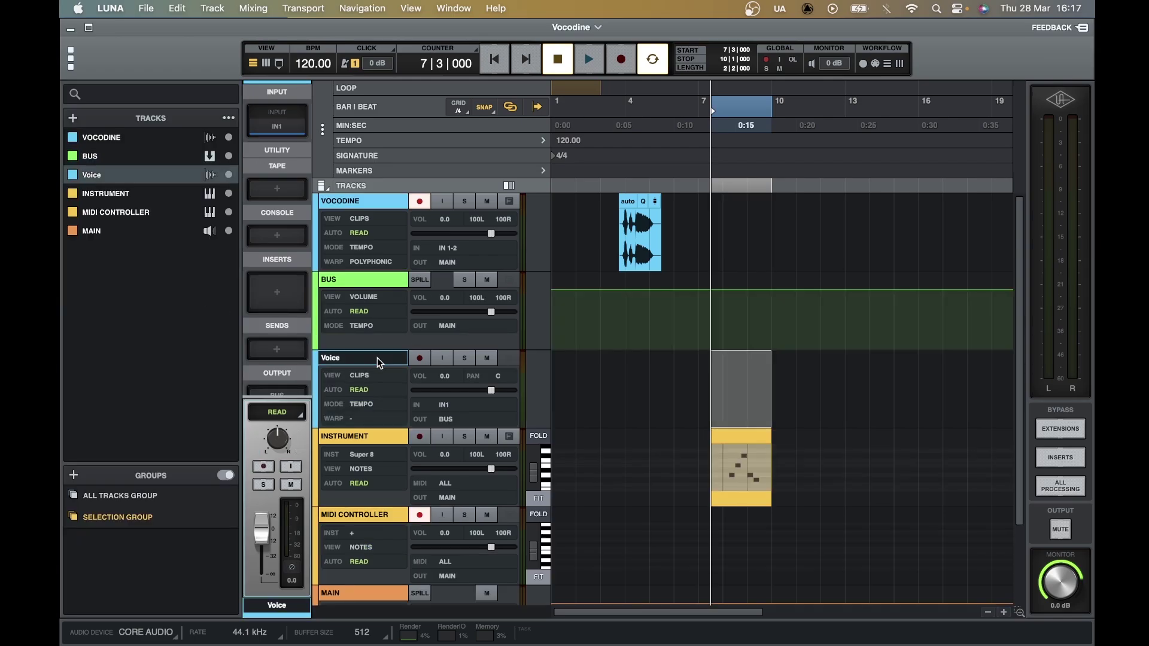
click(449, 420)
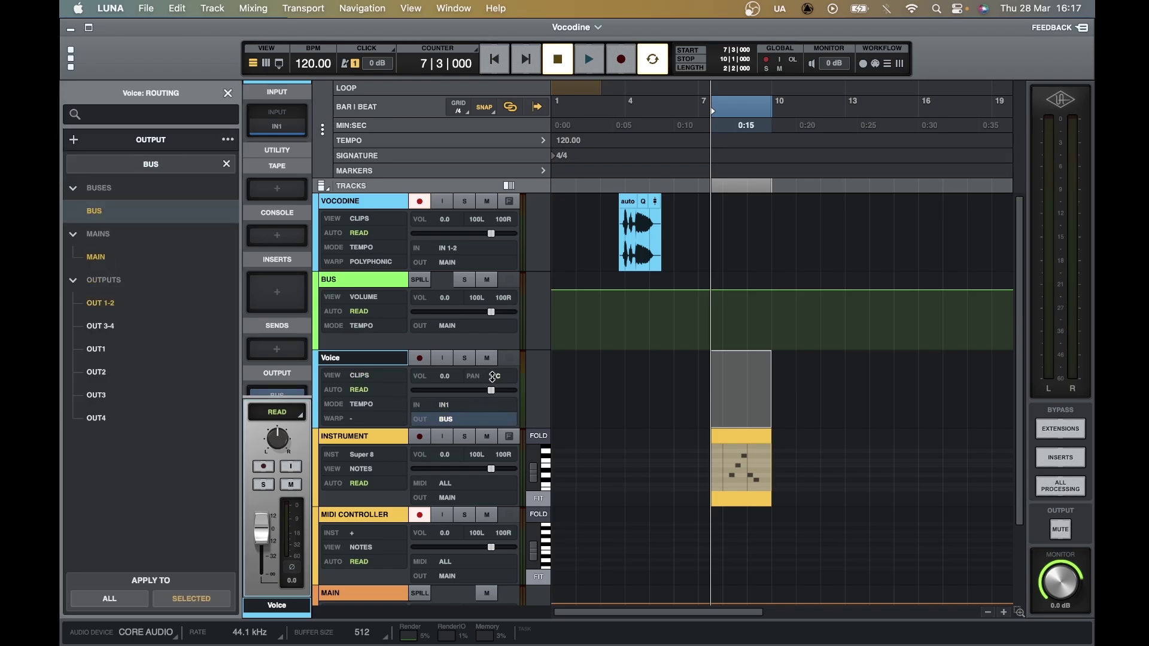
drag(492, 376, 495, 410)
drag(480, 454, 469, 416)
- Route the INSTRUMENT track's output to BUS
click(447, 498)
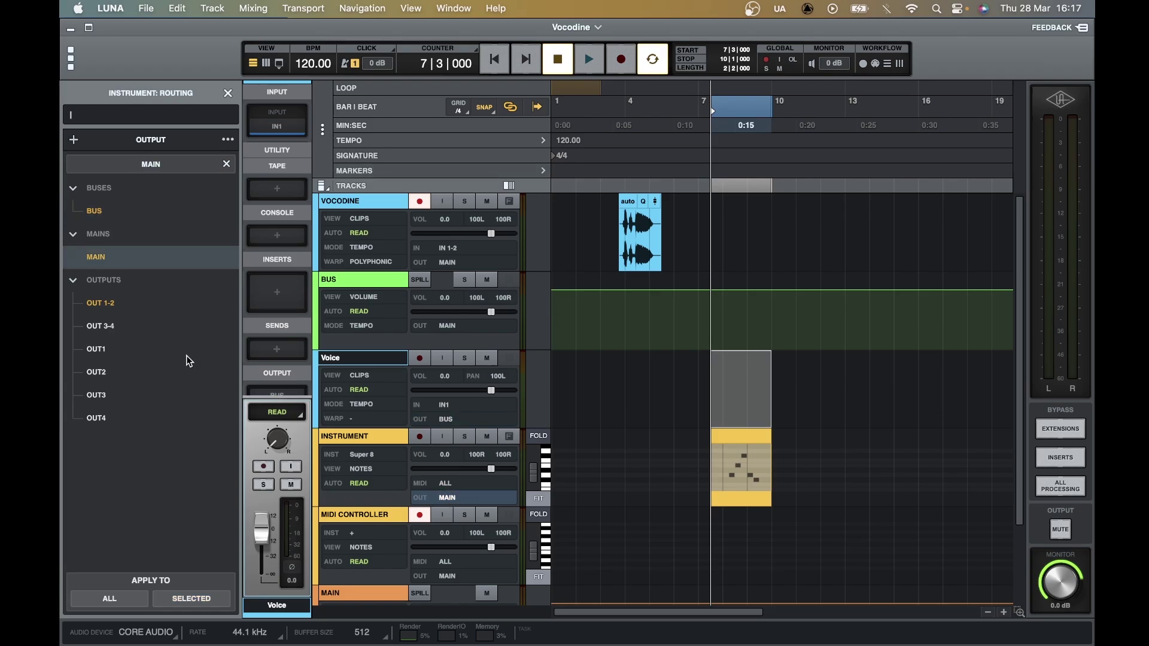
click(121, 214)
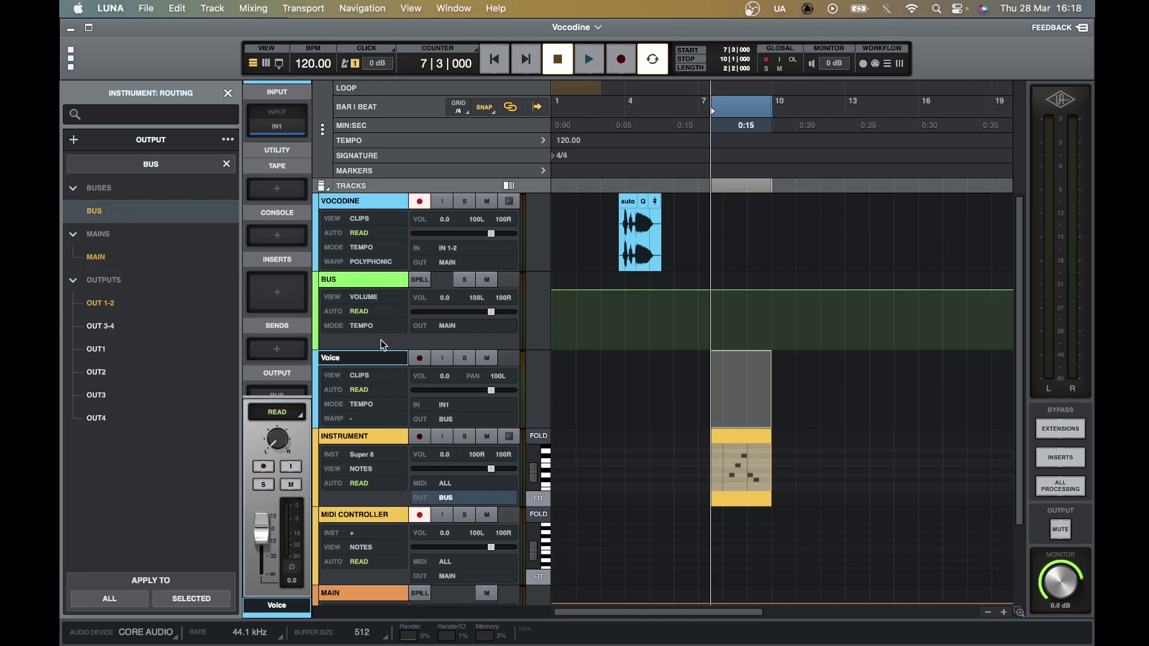
click(383, 283)
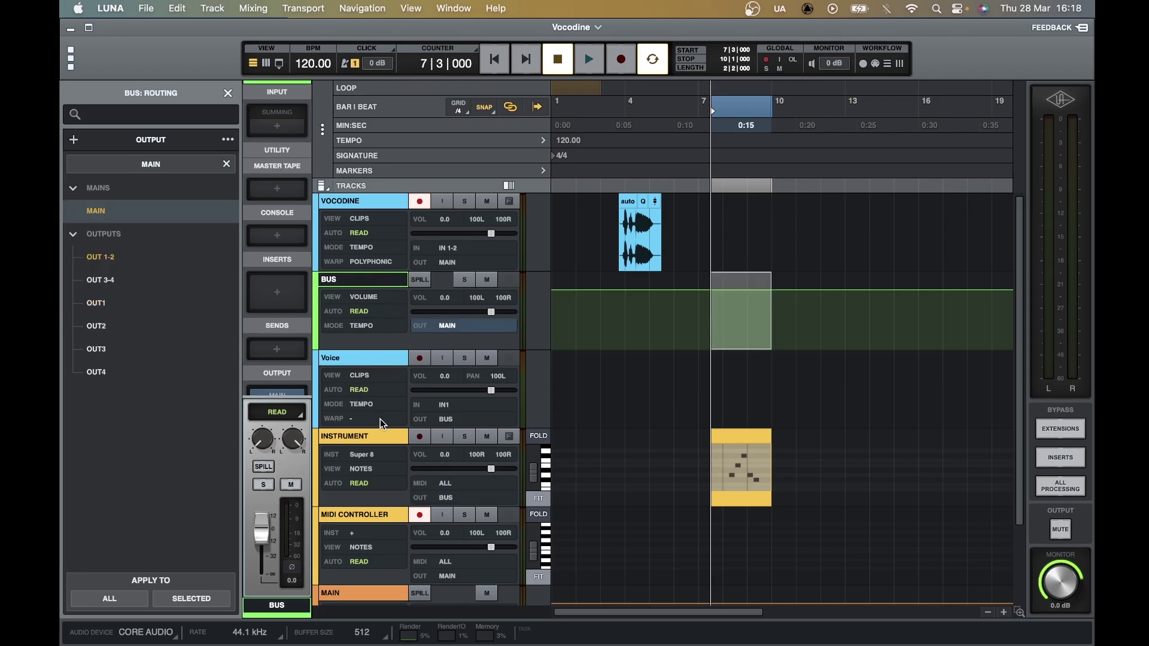
- Move the vocal clip from VOCODINE onto the Voice track at bar 7
click(633, 204)
drag(633, 203, 732, 402)
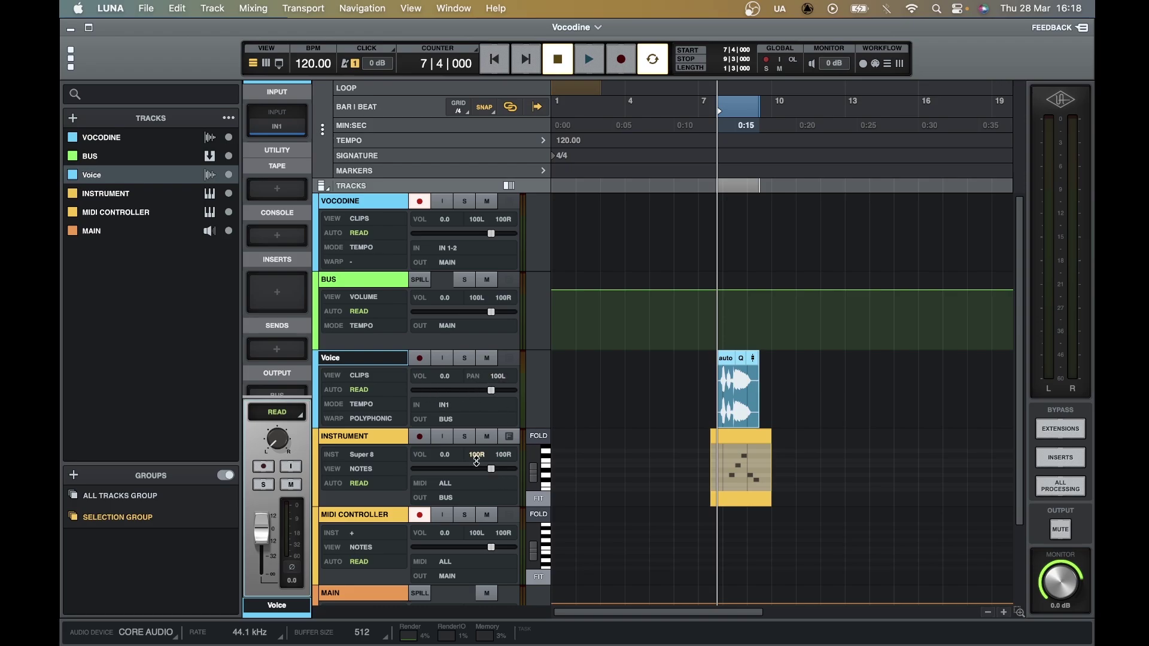
click(371, 282)
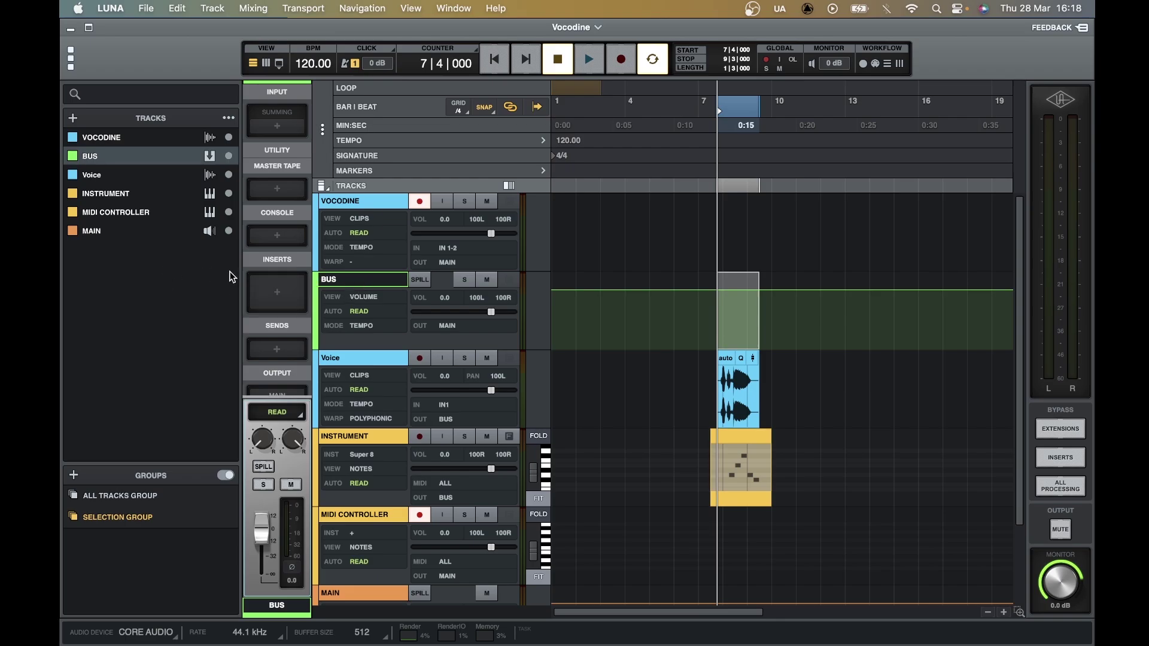
- Load Vocodine into the BUS track's first insert slot, then close its plug-in window
click(277, 278)
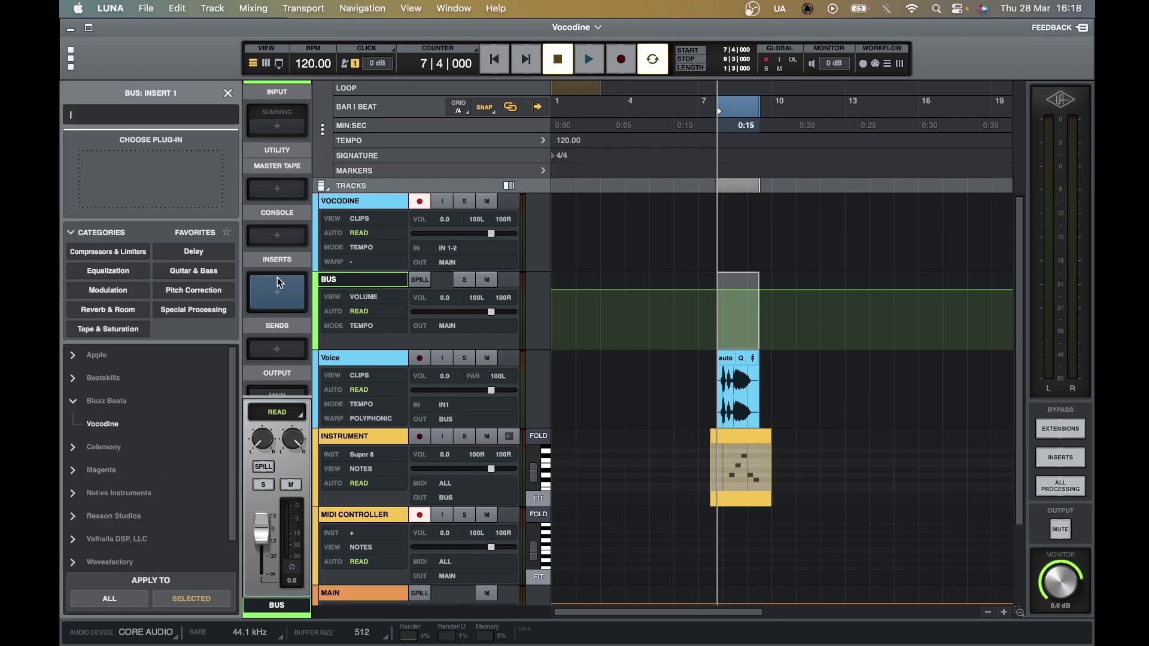
click(102, 427)
drag(901, 311, 525, 27)
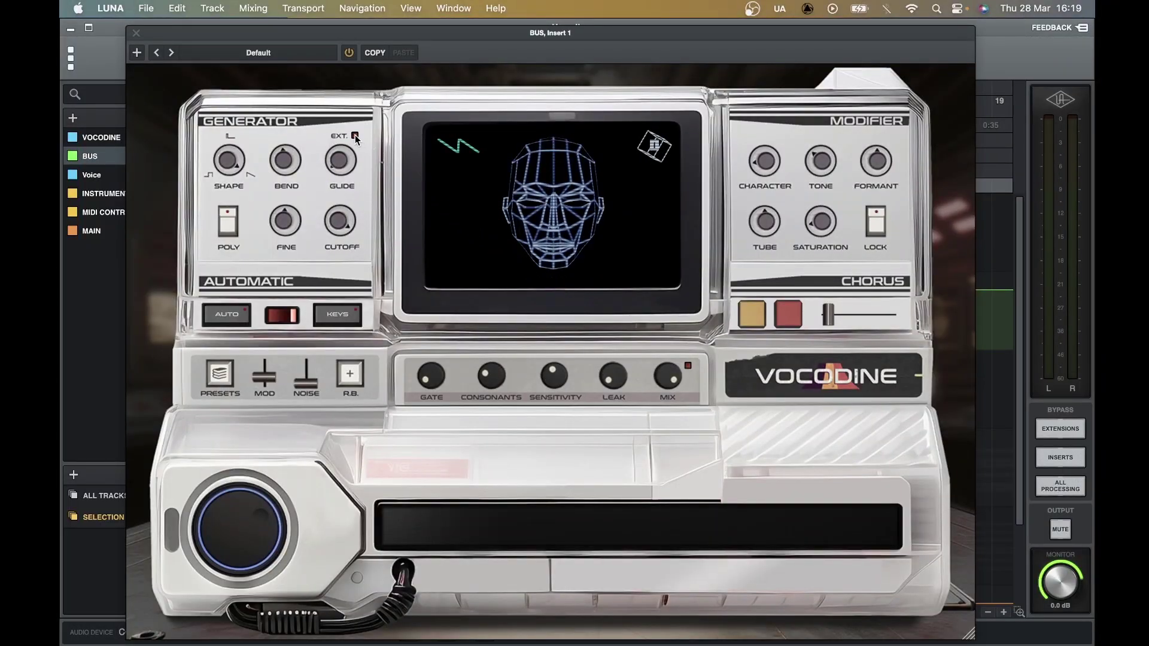
click(136, 33)
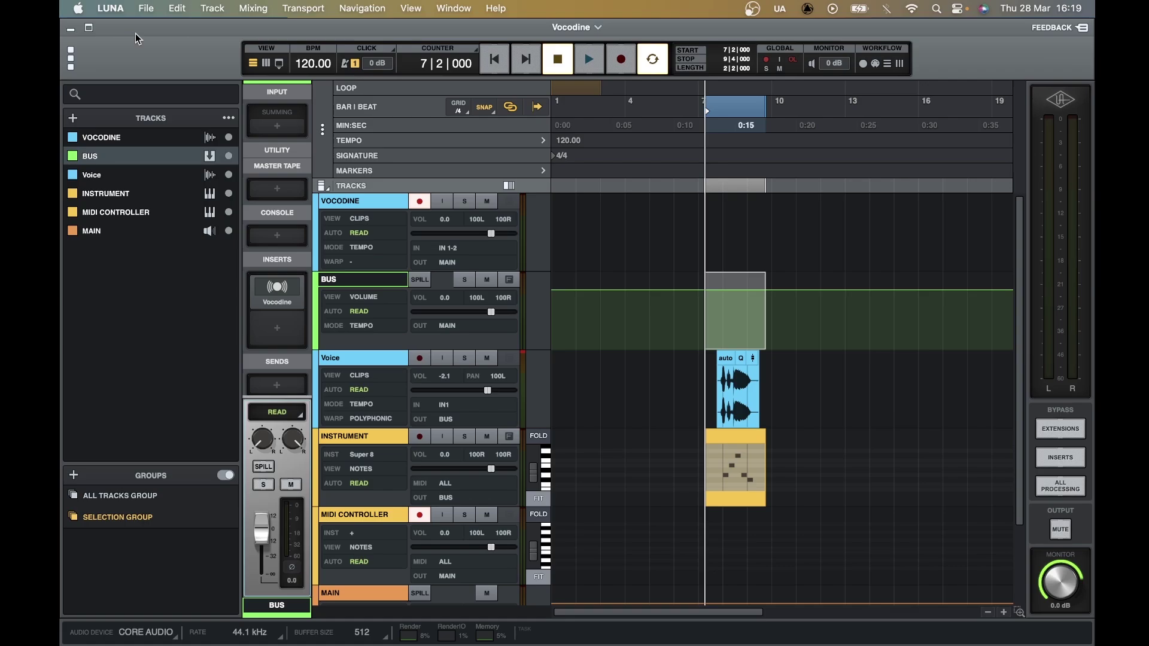
- Play back the vocoded section, then lower the Voice track's volume to -9.4
key(space)
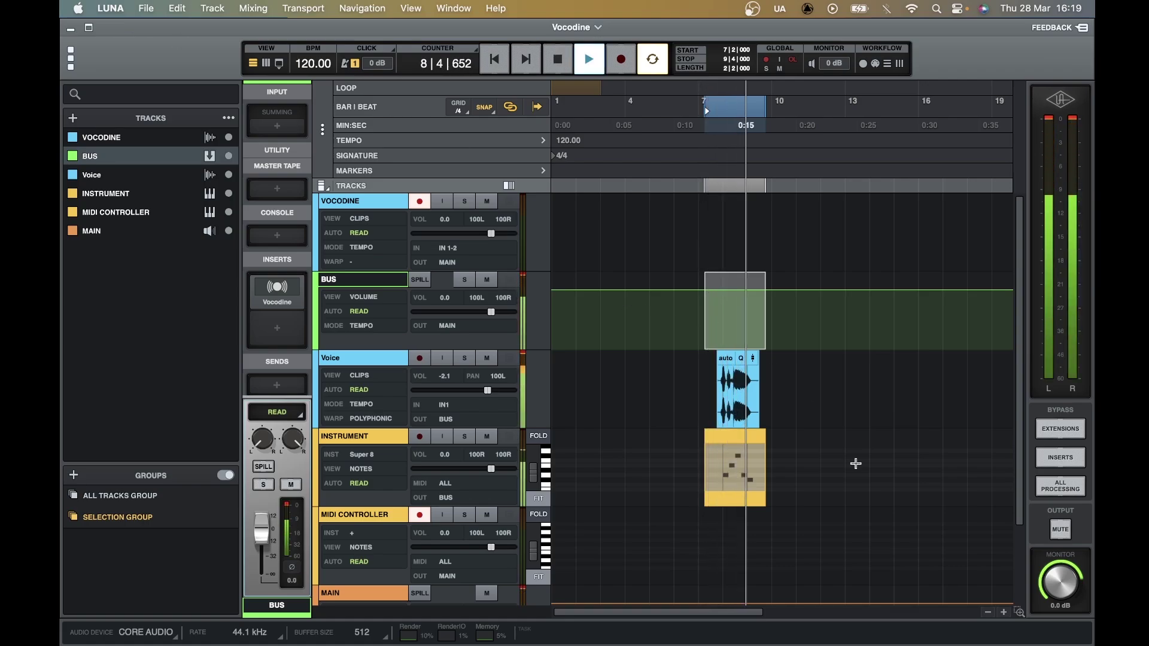
key(space)
drag(445, 376, 444, 407)
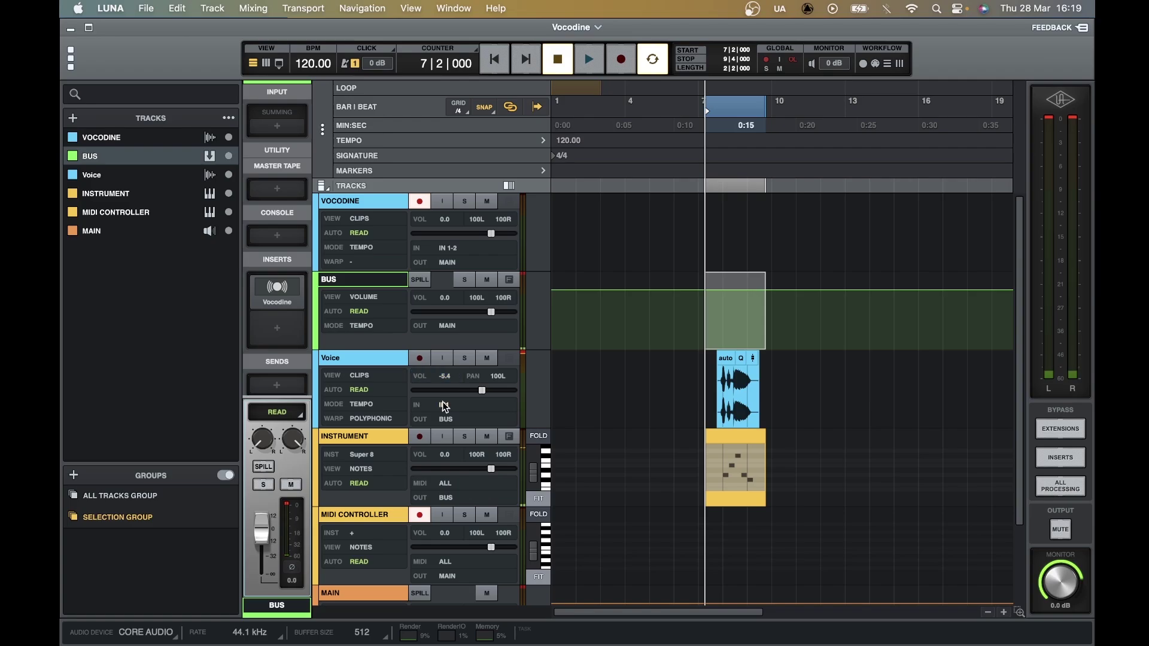
- Replay from the INSTRUMENT clip, move the playhead to bar 12, and select the Voice track
click(724, 459)
key(space)
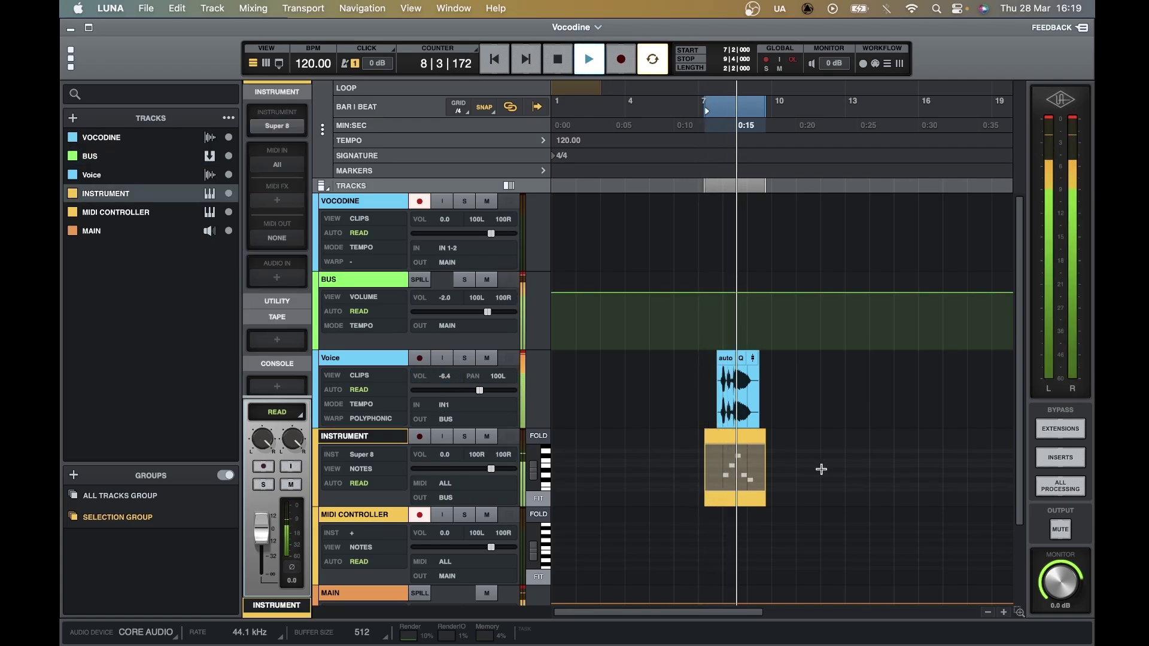
key(space)
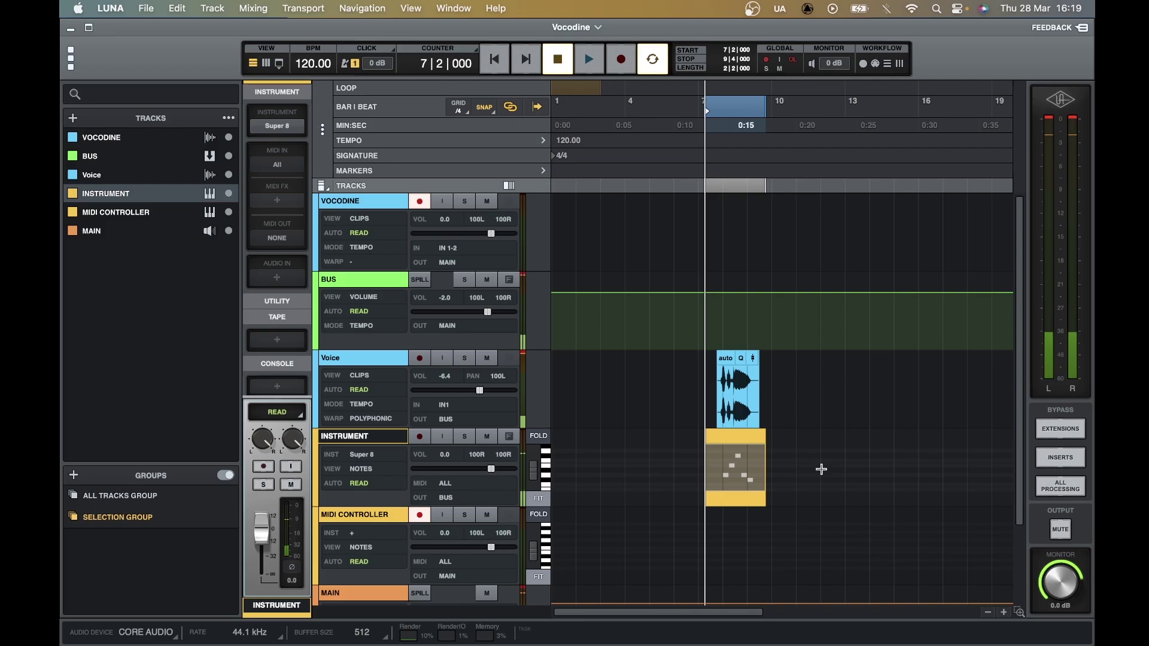
click(821, 469)
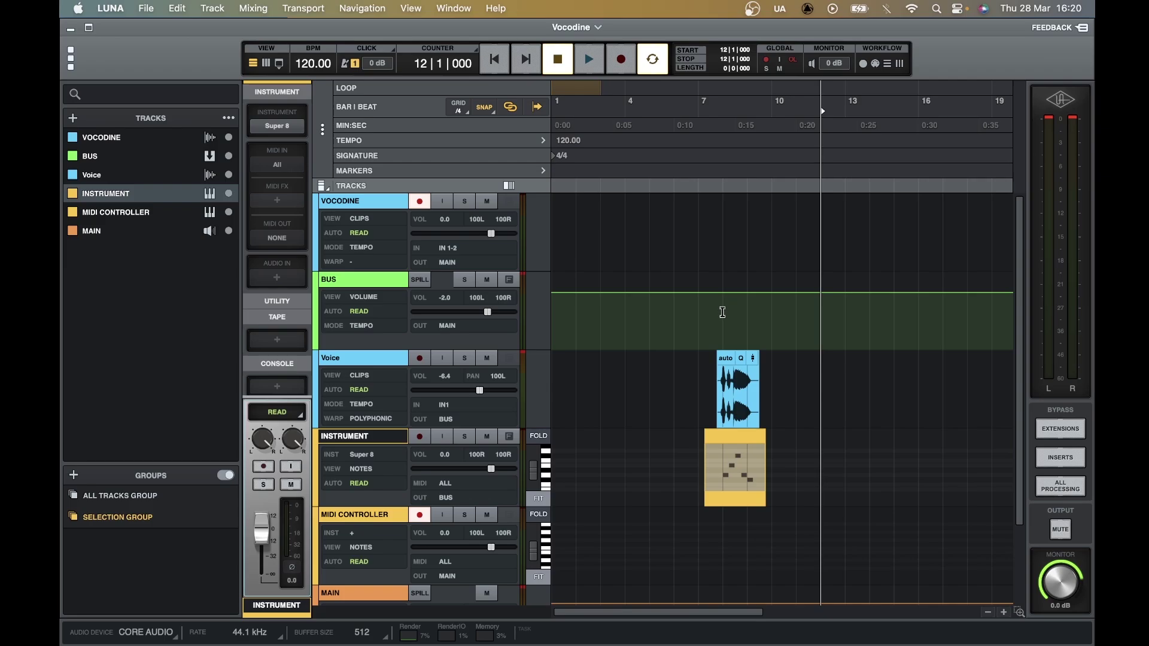
click(683, 386)
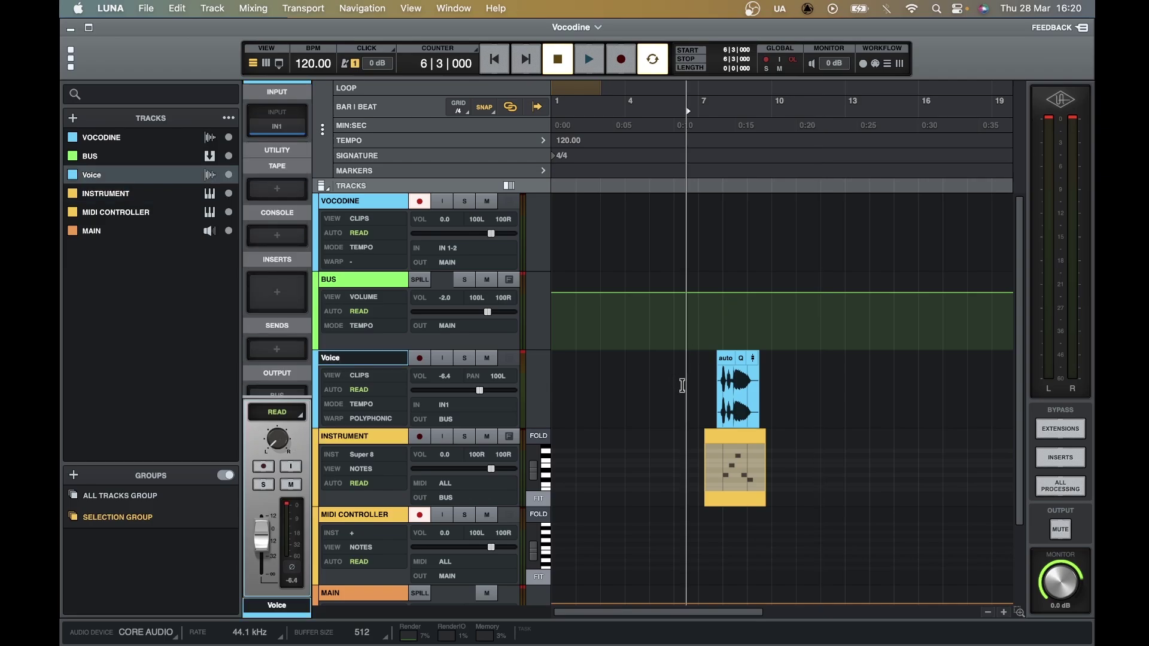